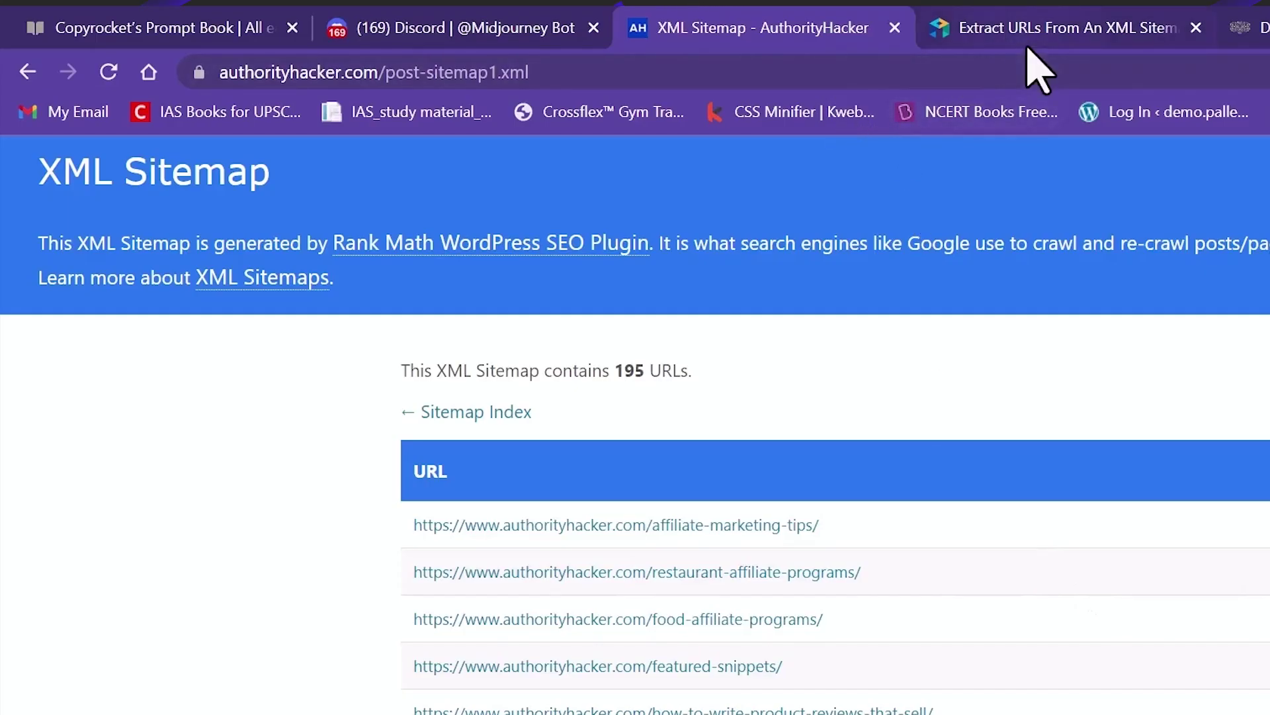
Switch Chrome to the XML sitemap URL extractor tab.
click(1033, 44)
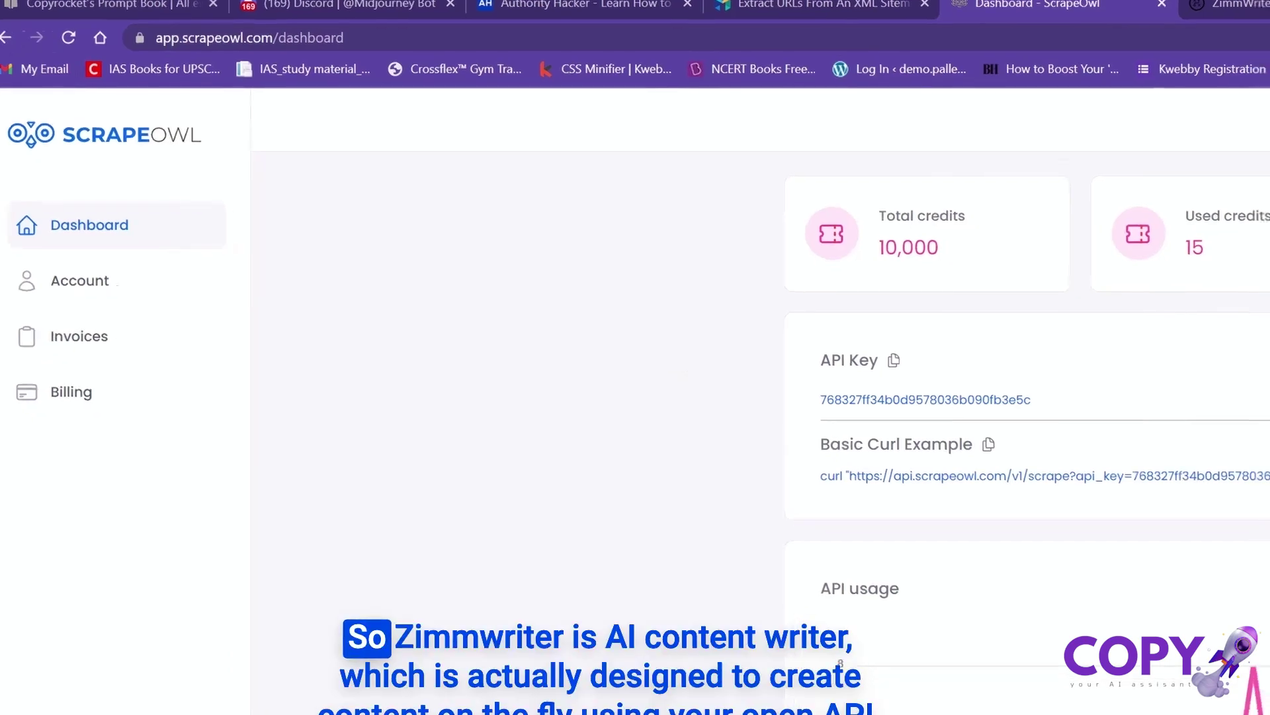
scroll(678, 367, down, 5)
Bring up ZimmWriter's Options Menu, then return to the Authority Hacker website tab.
click(731, 645)
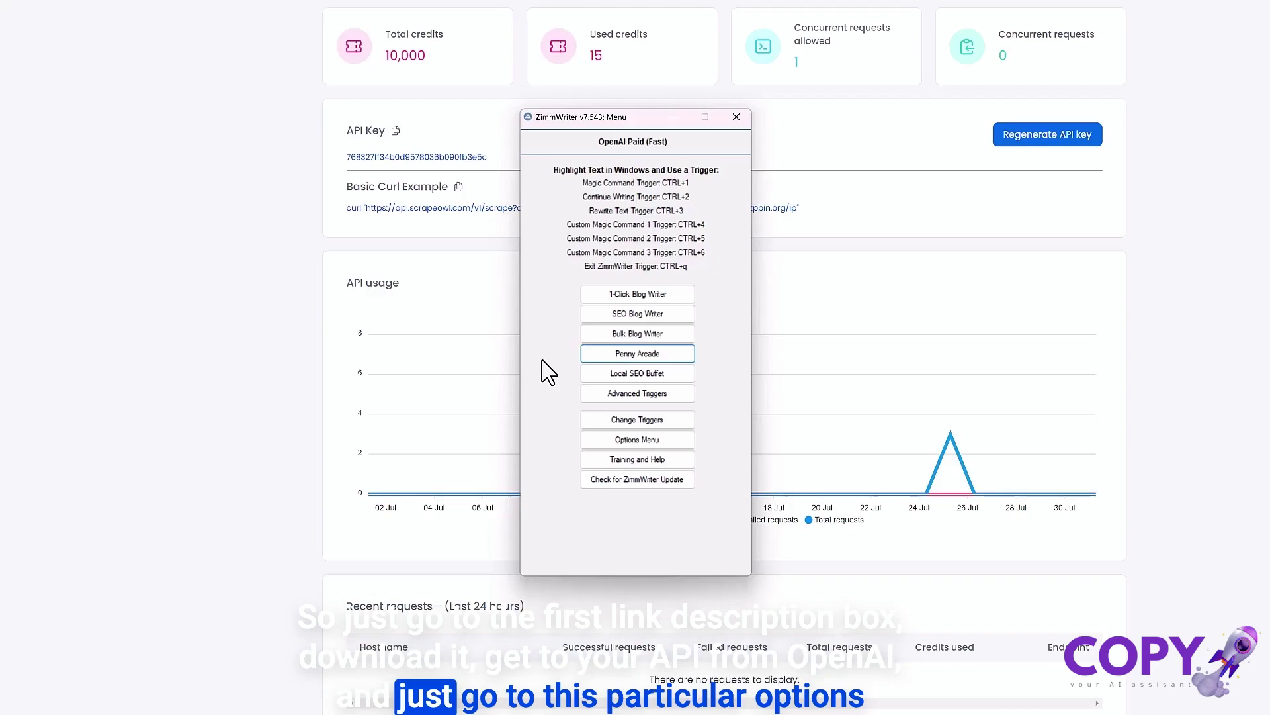
click(625, 438)
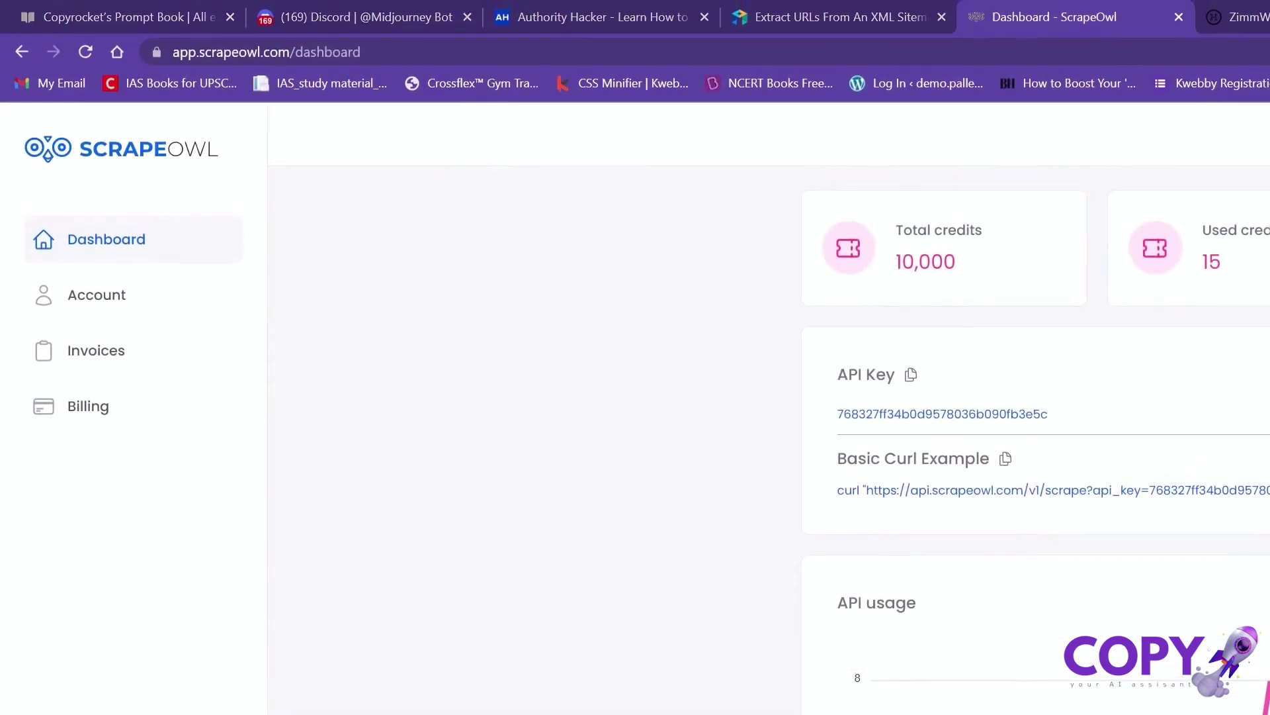
click(595, 20)
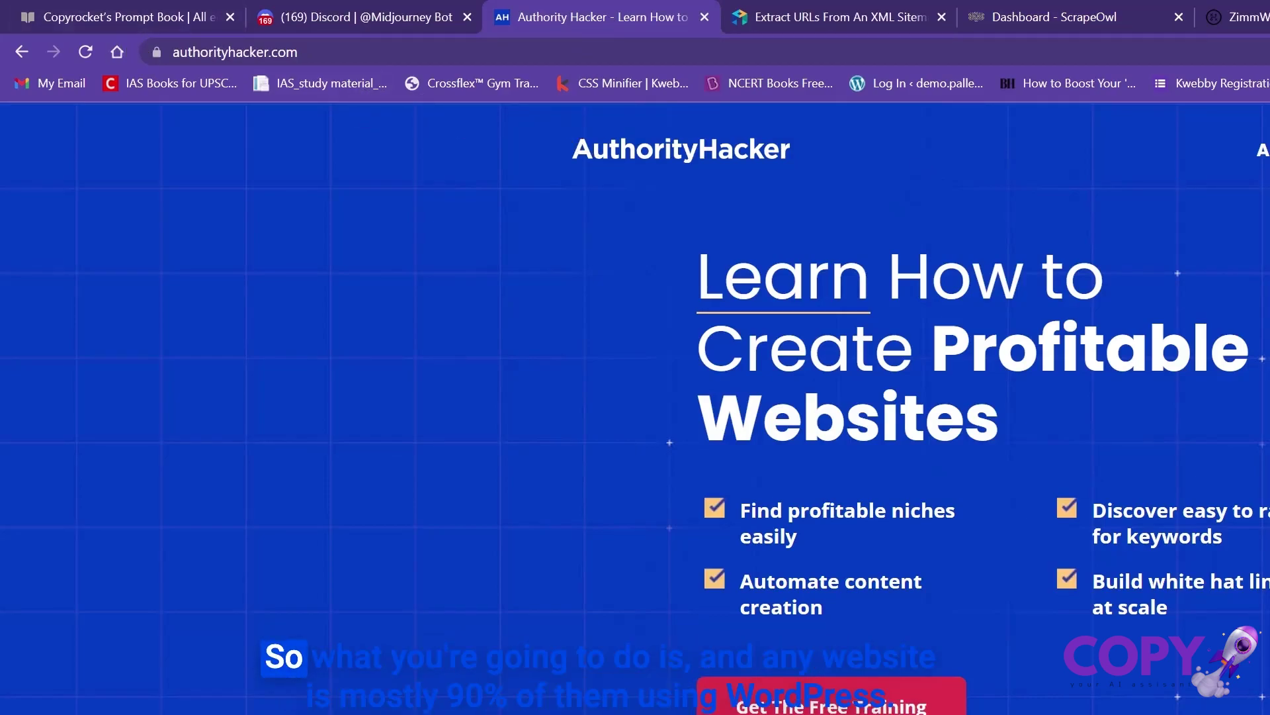
Load Authority Hacker's sitemap.xml by appending it to the domain in the address bar.
click(406, 59)
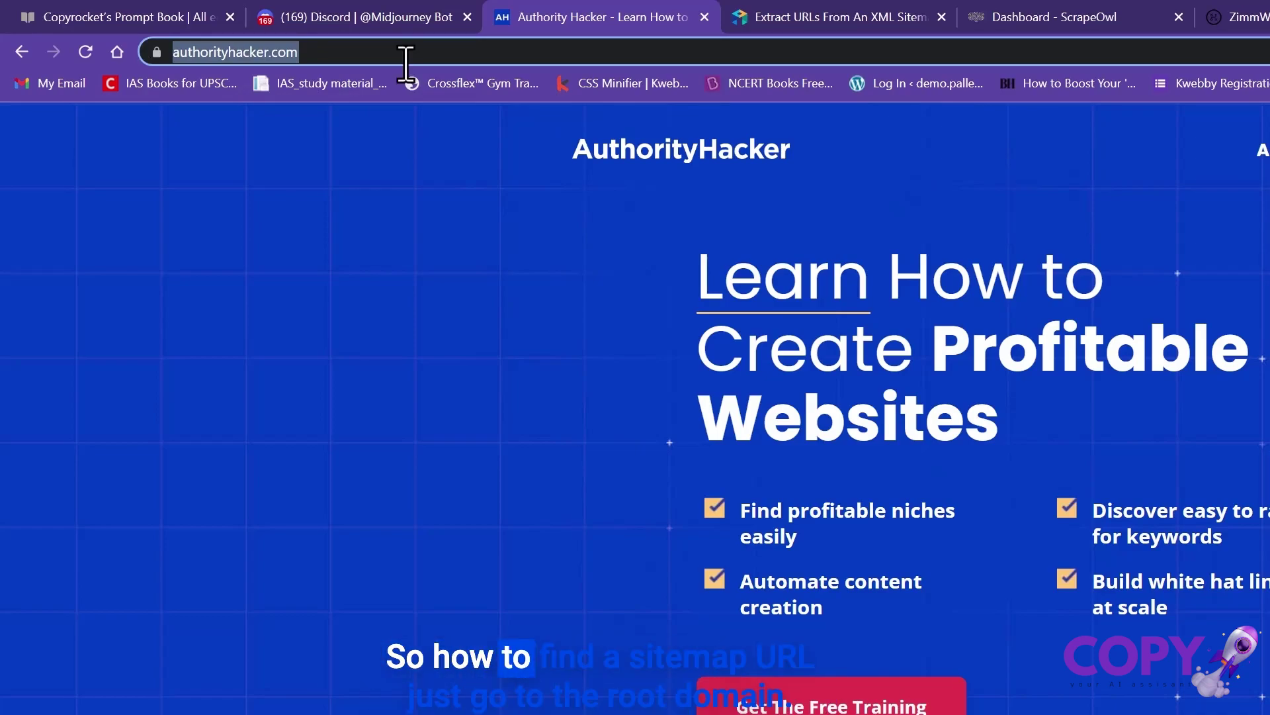
click(409, 52)
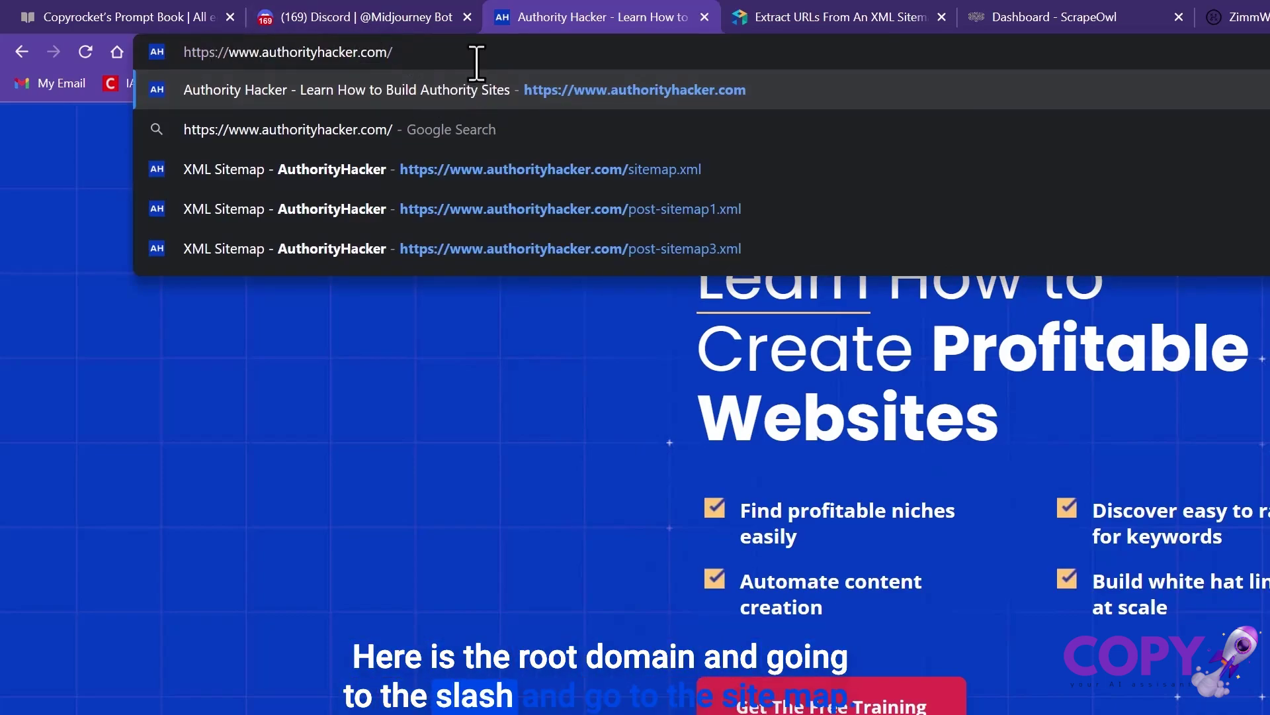
text(sitem)
key(Return)
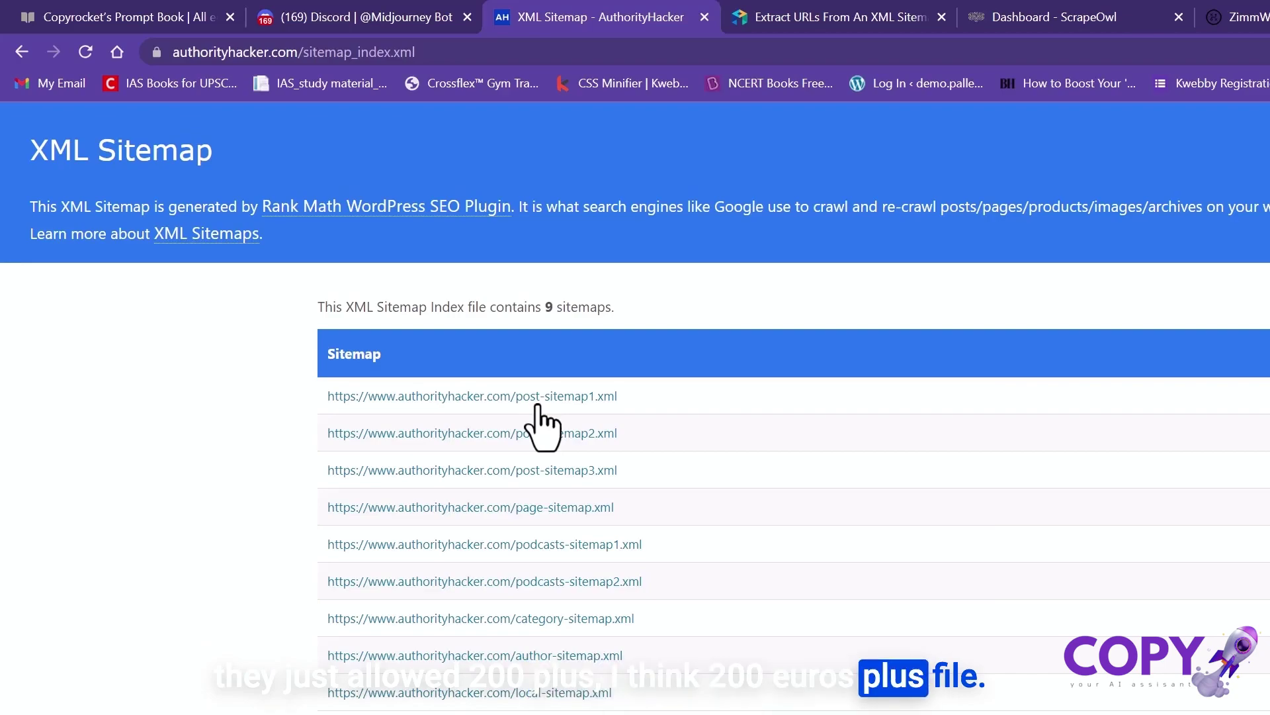
Open post-sitemap1.xml from the index and skim its 195 post URLs.
click(536, 402)
scroll(235, 545, down, 10)
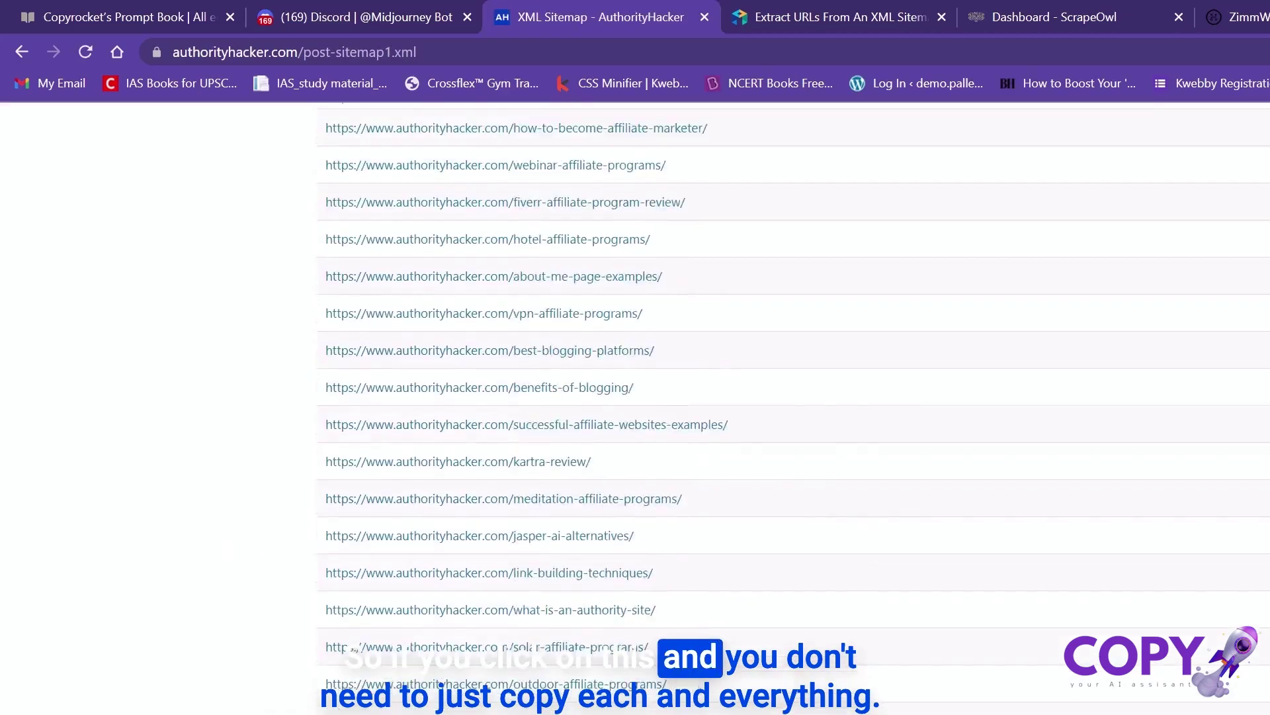
scroll(348, 688, down, 10)
scroll(347, 689, down, 10)
scroll(347, 690, down, 10)
scroll(347, 689, down, 10)
scroll(348, 690, up, 5)
scroll(483, 553, up, 5)
scroll(482, 582, up, 2)
scroll(457, 488, up, 3)
scroll(681, 647, up, 1)
scroll(431, 539, up, 4)
scroll(431, 539, up, 2)
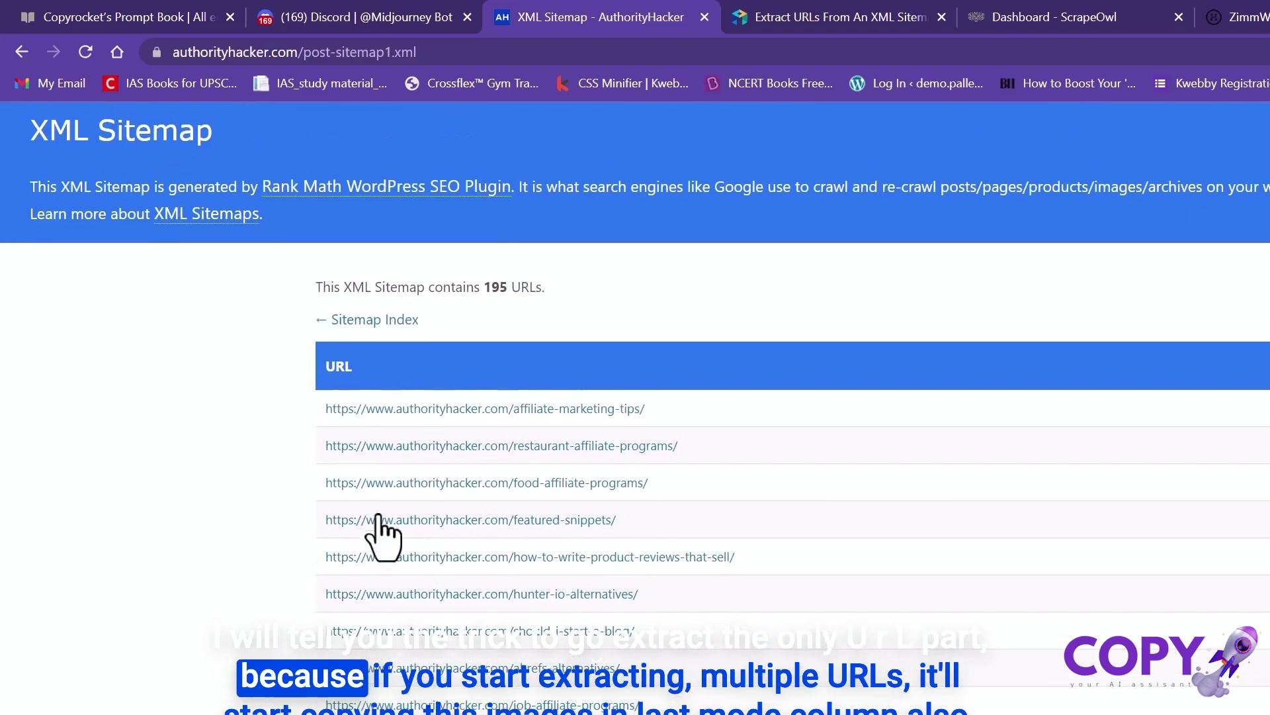
drag(316, 403, 746, 500)
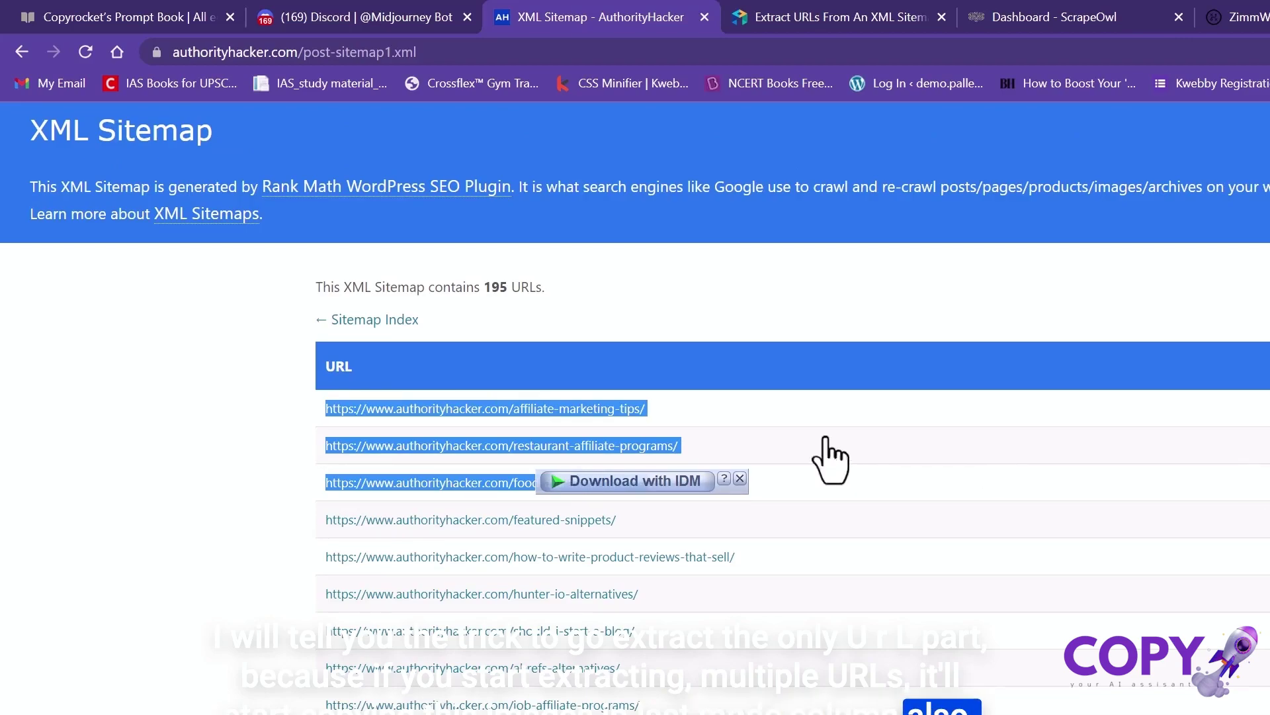
click(836, 454)
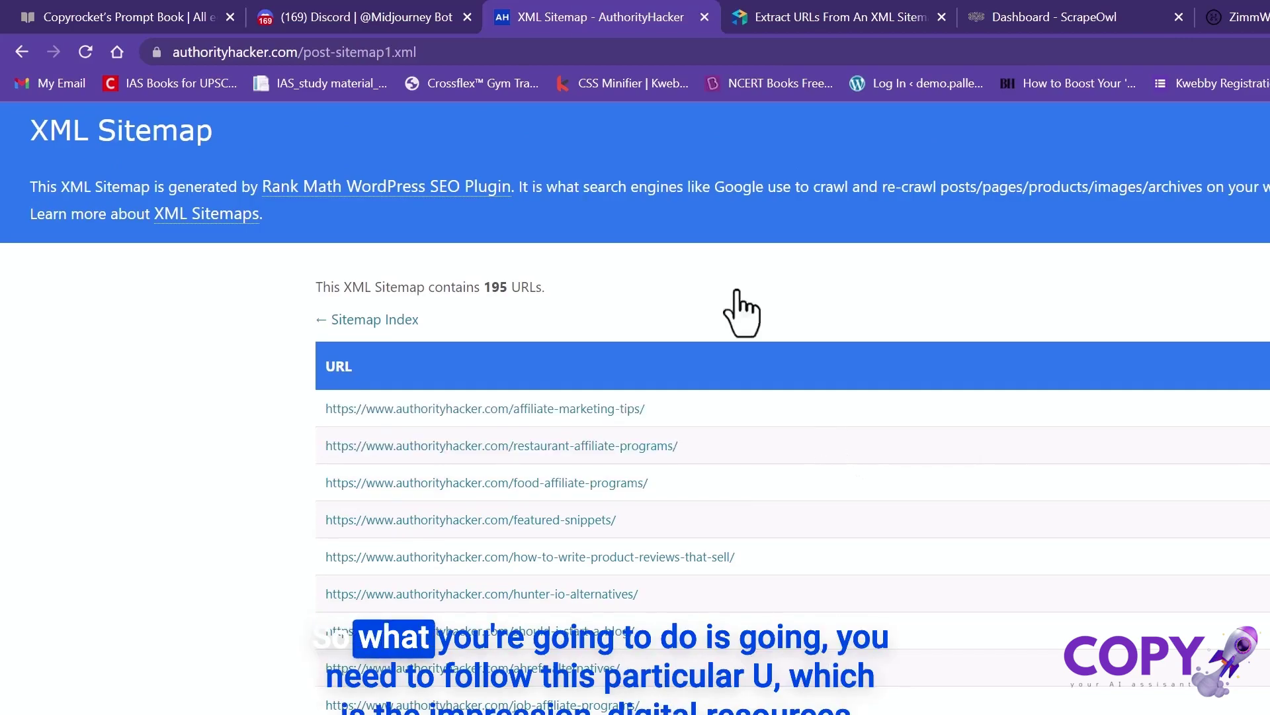
Paste the post-sitemap1.xml address into the extractor's sitemap field.
click(824, 17)
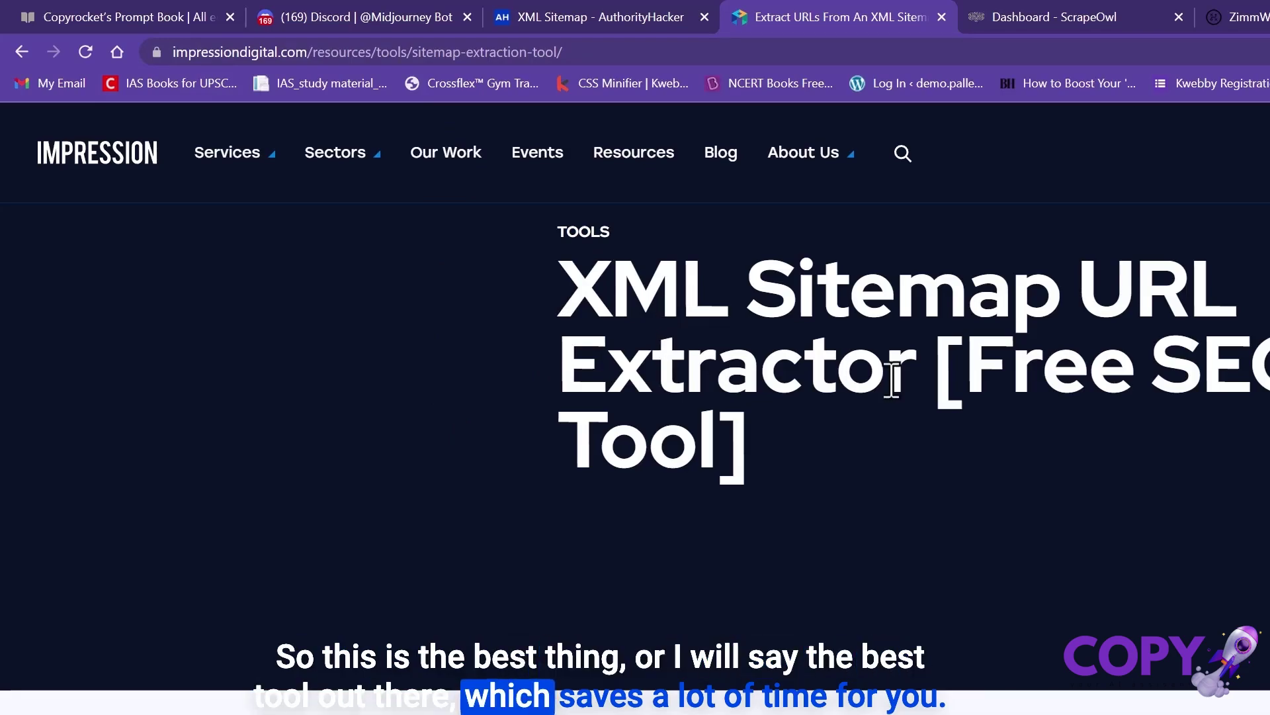
click(642, 16)
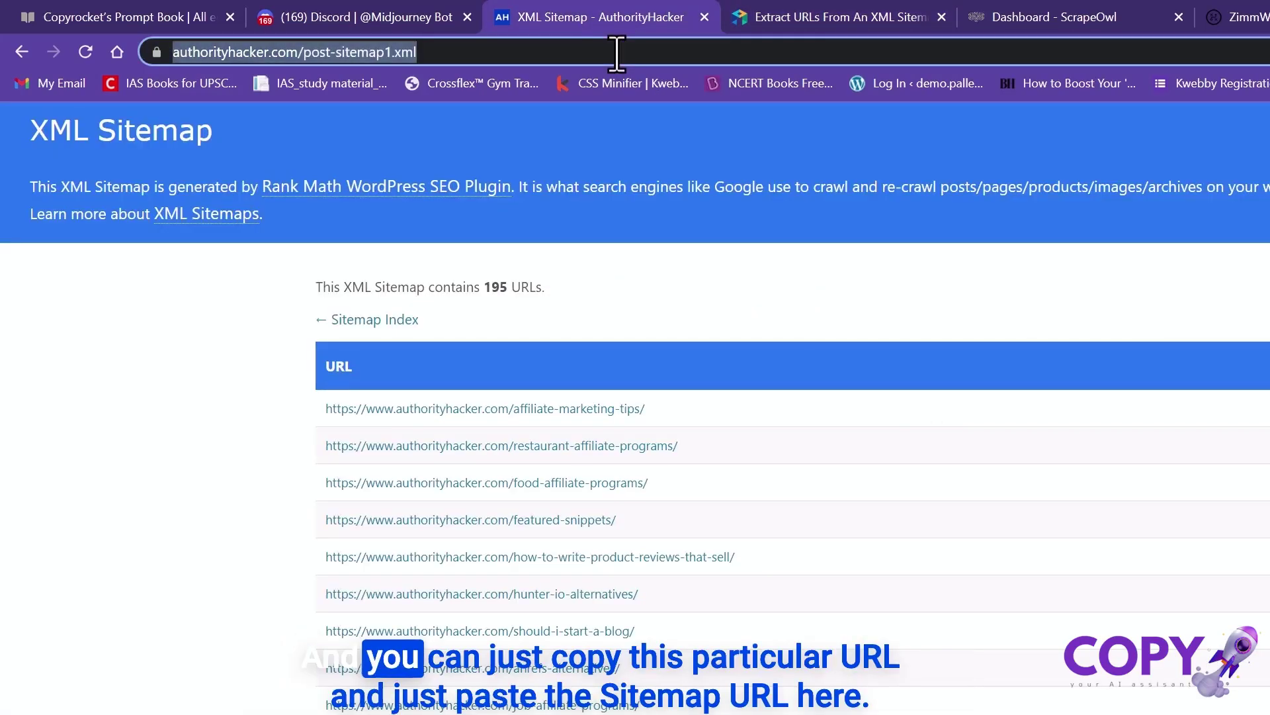
click(820, 12)
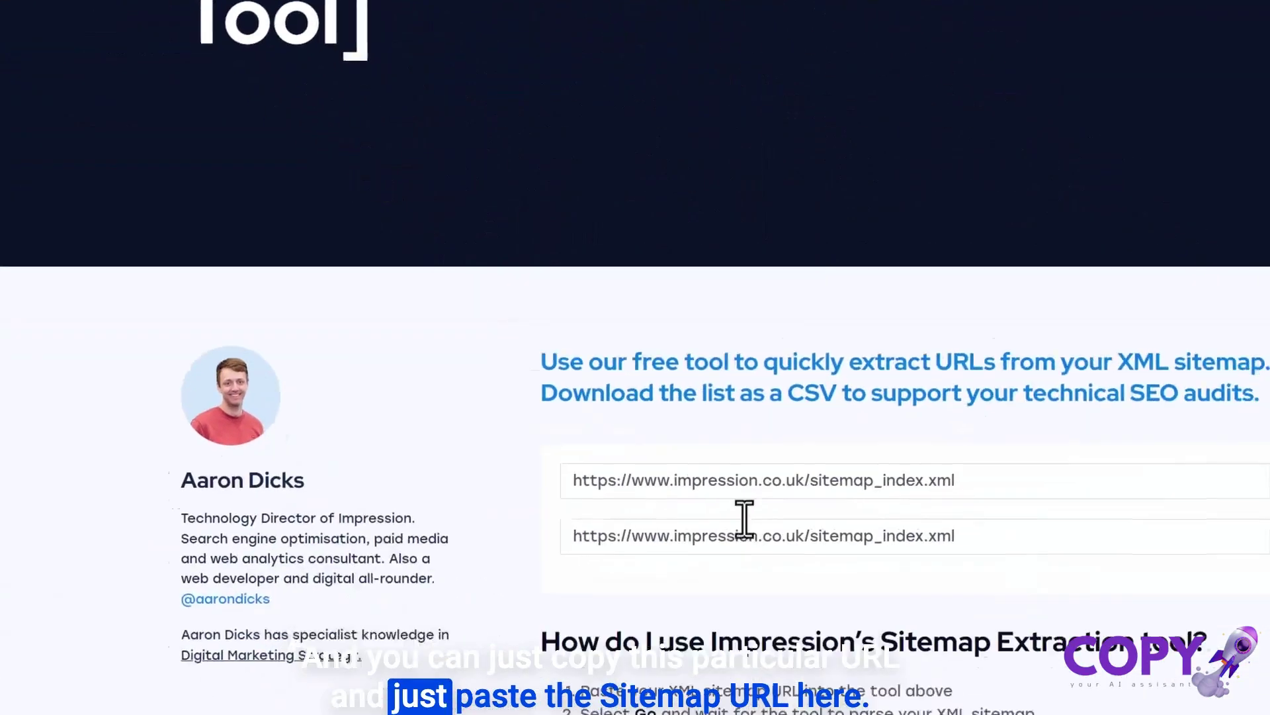
double_click(698, 437)
key(ctrl+a)
text(https://www.authorityhacker.com/post-sitemap1.xml)
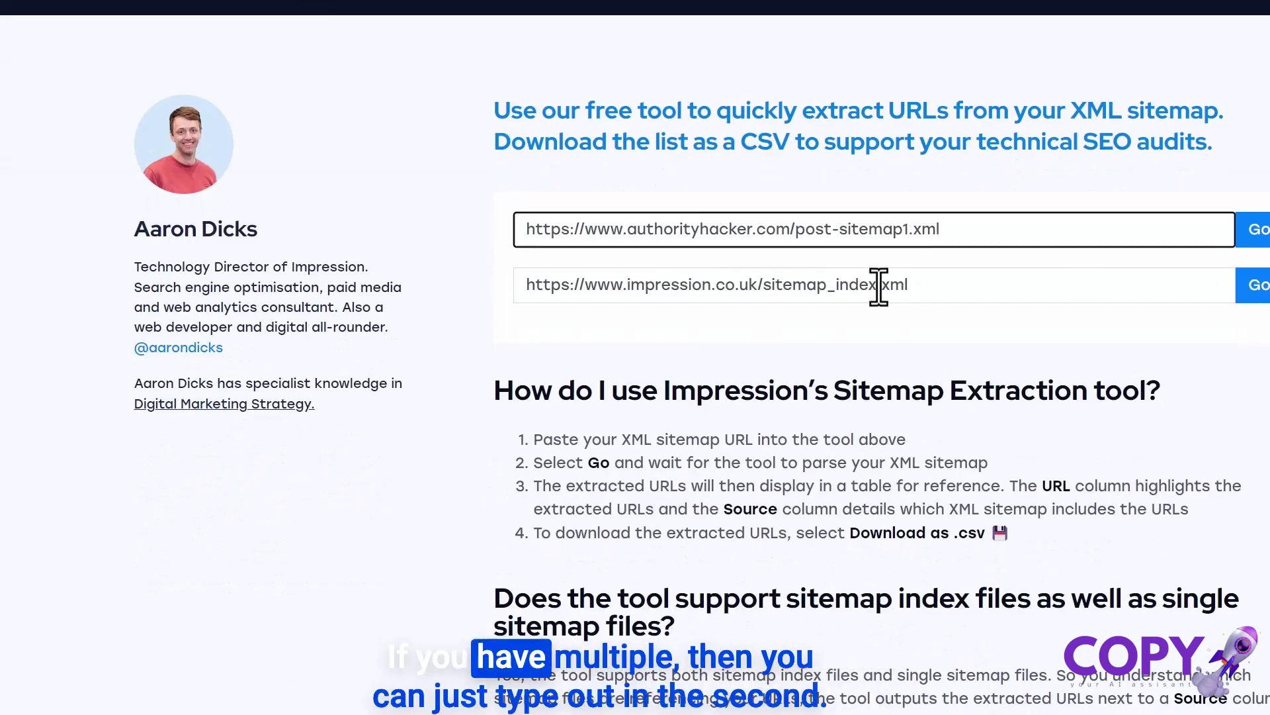
Extract the post sitemap's URLs and download them as sitemap_values (1).csv.
click(821, 285)
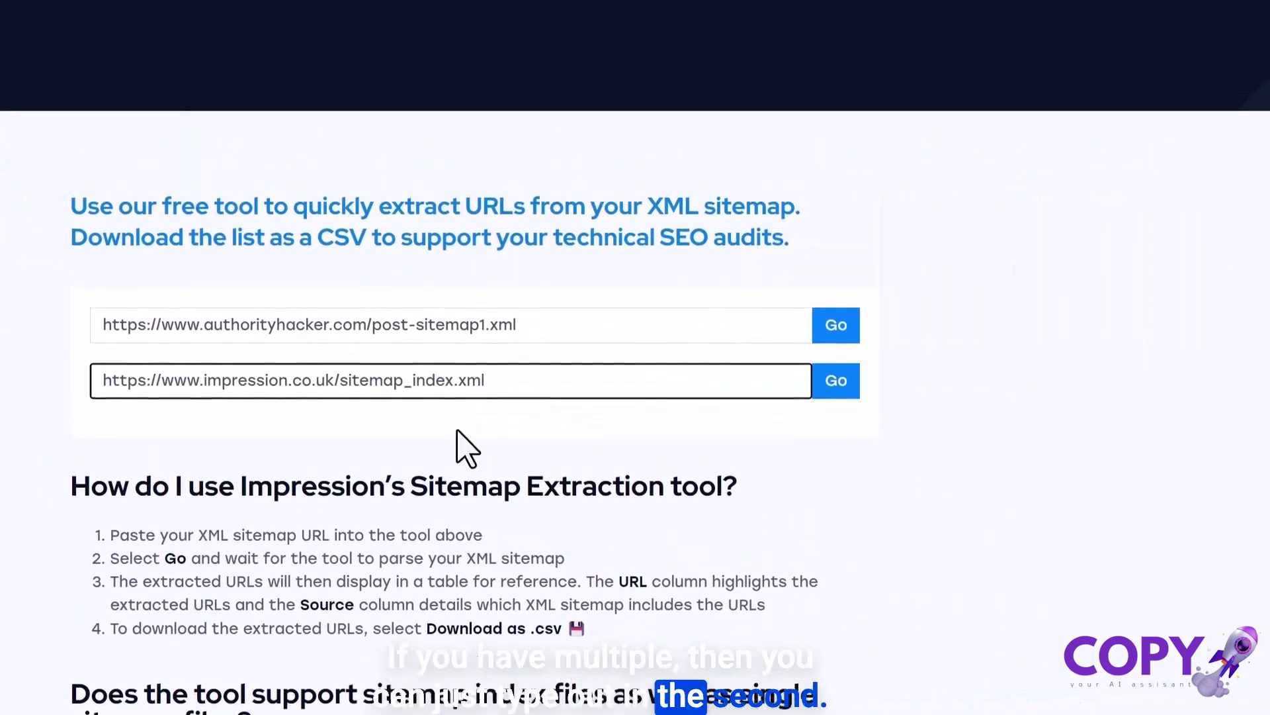
click(621, 475)
click(828, 477)
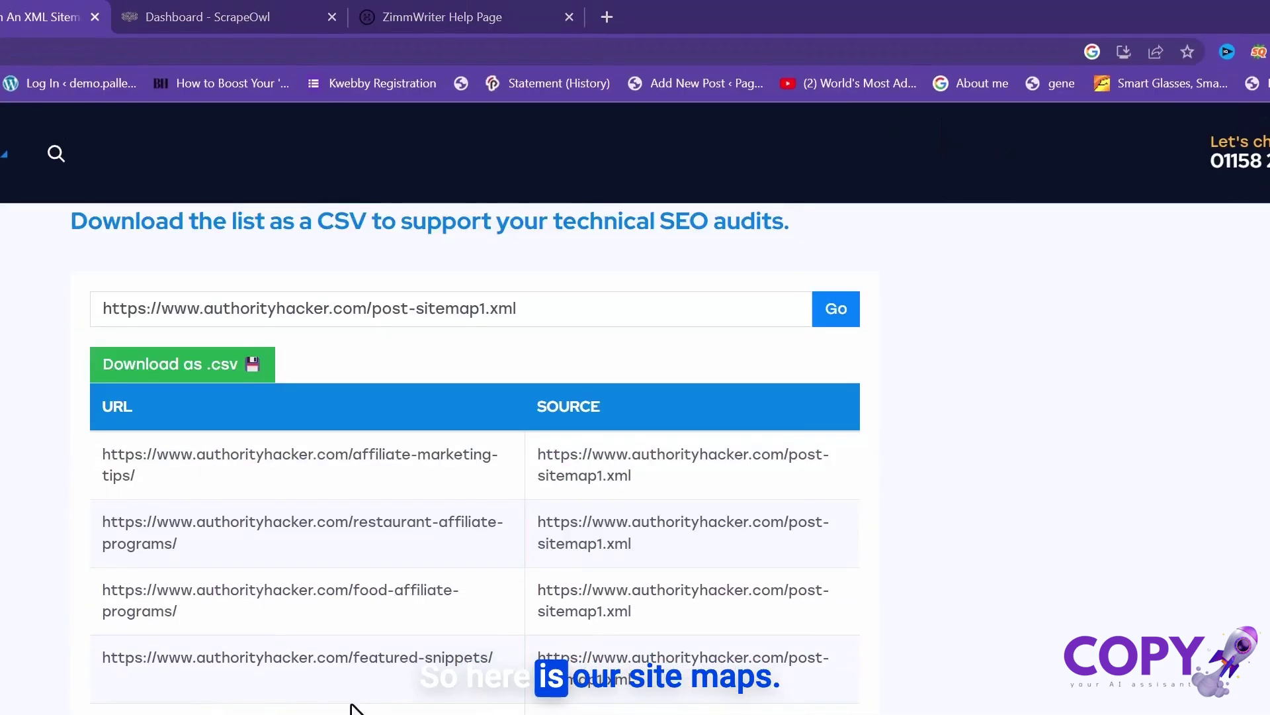
scroll(320, 711, down, 5)
scroll(467, 456, up, 3)
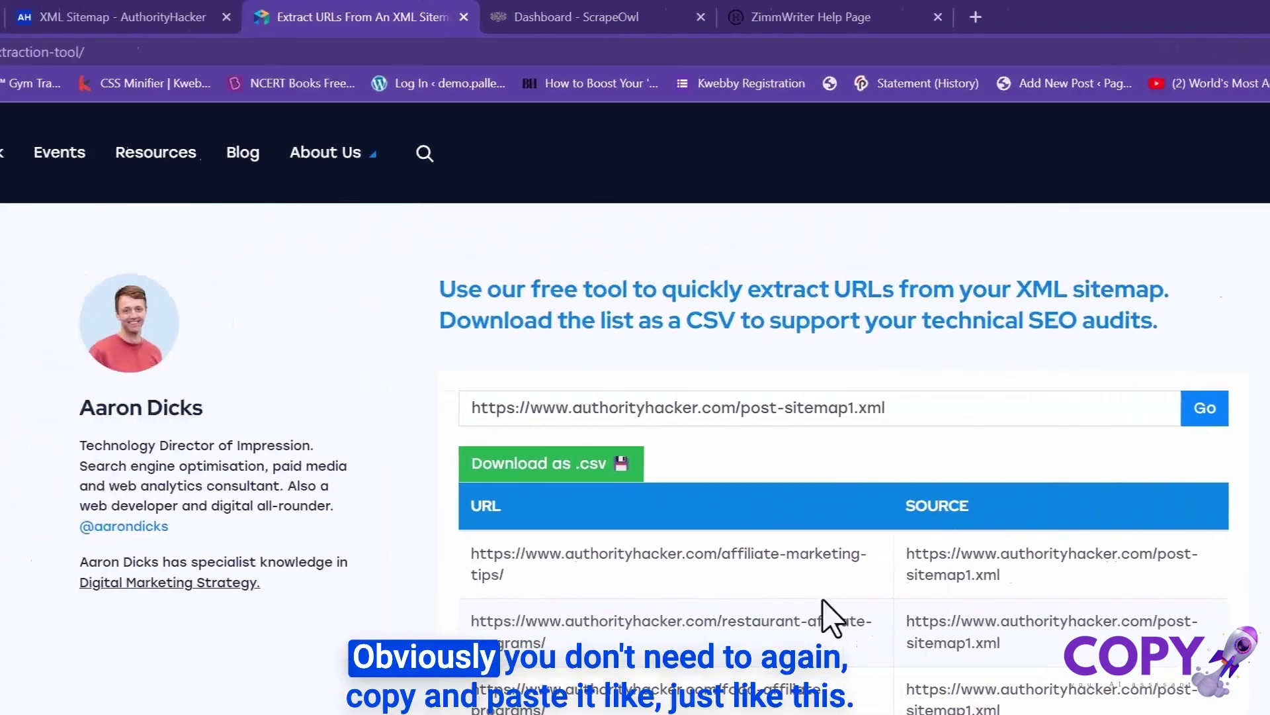
drag(1022, 596, 886, 559)
drag(1036, 378, 641, 377)
click(583, 387)
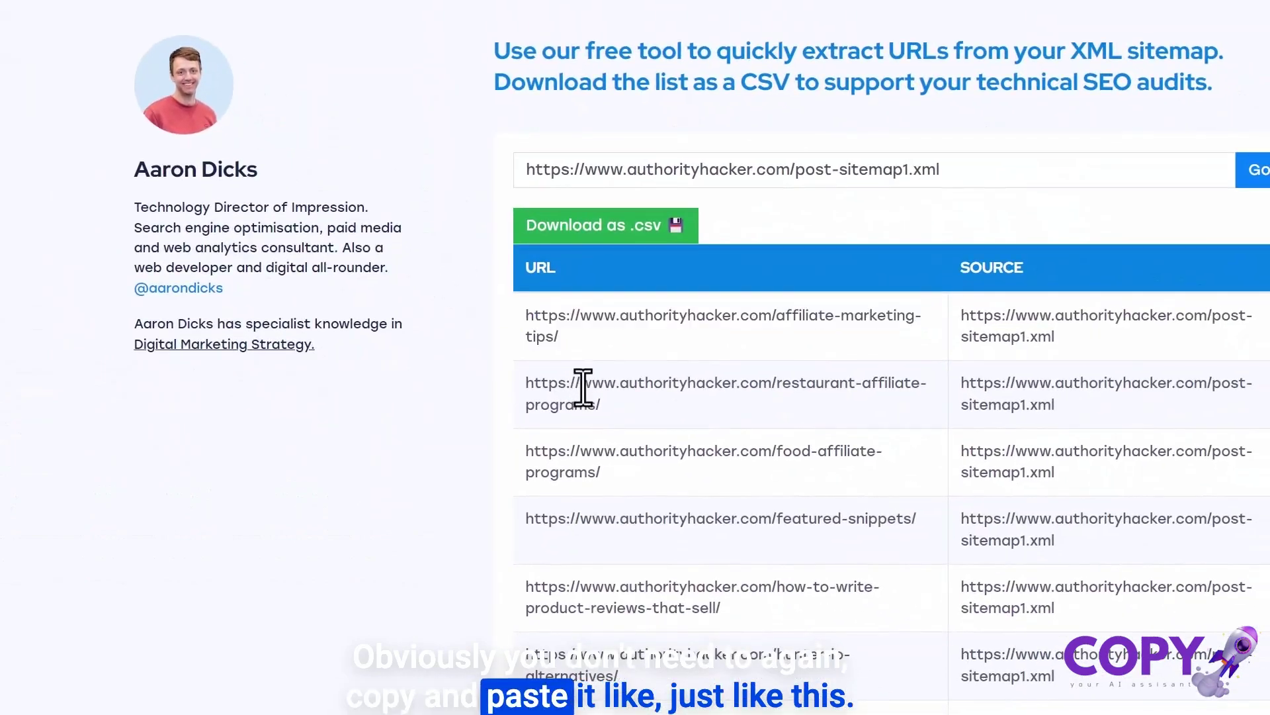
drag(526, 315, 582, 407)
click(615, 228)
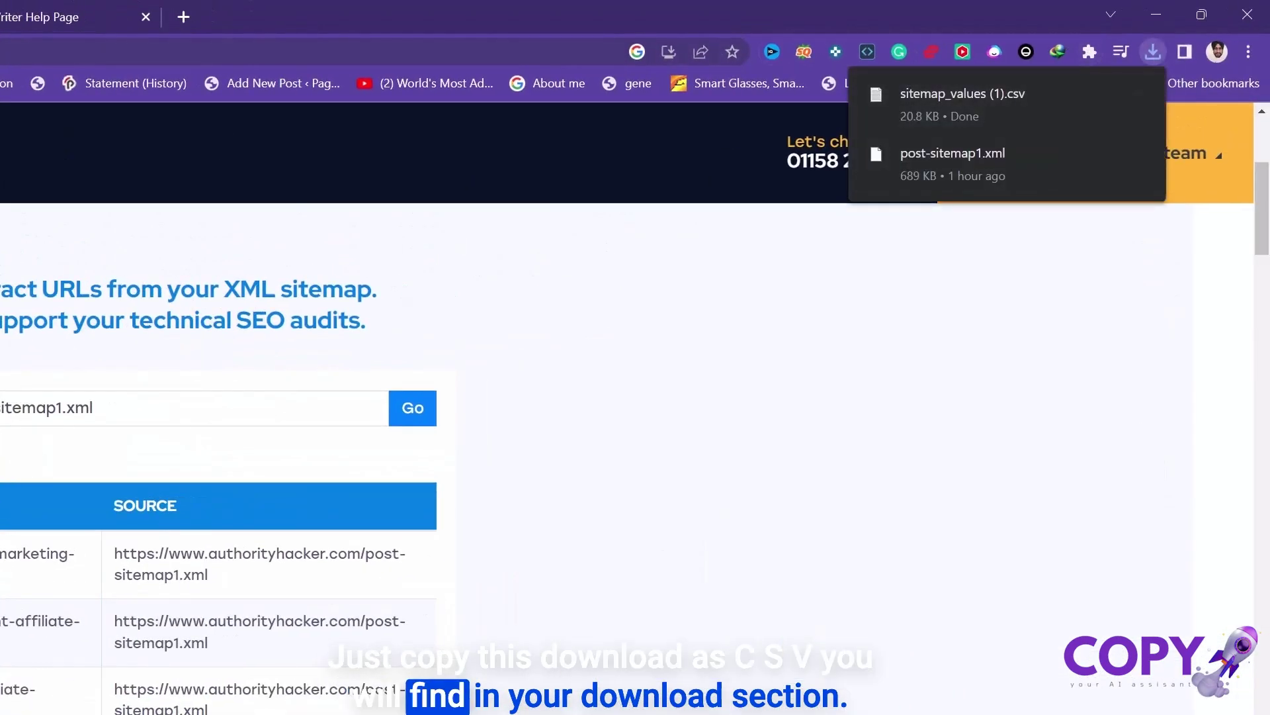
Create a new spreadsheet via sheets.new and name it 'sitemap'.
click(588, 16)
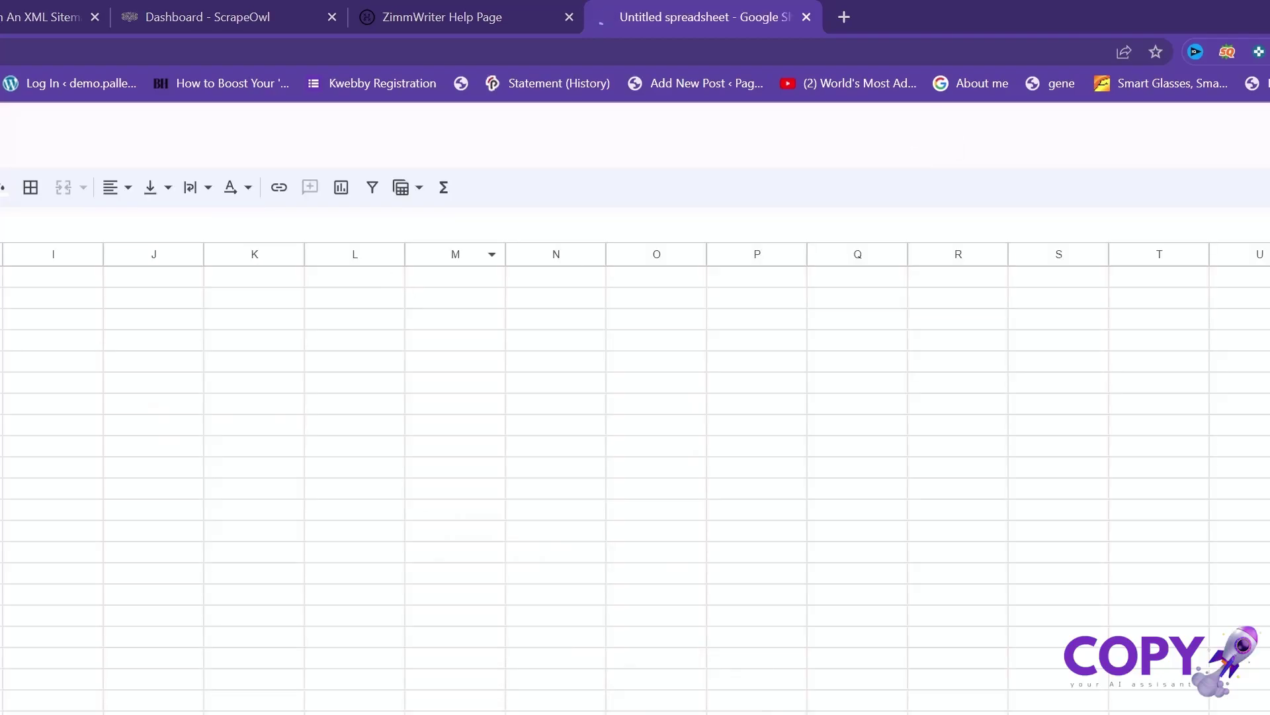
click(92, 123)
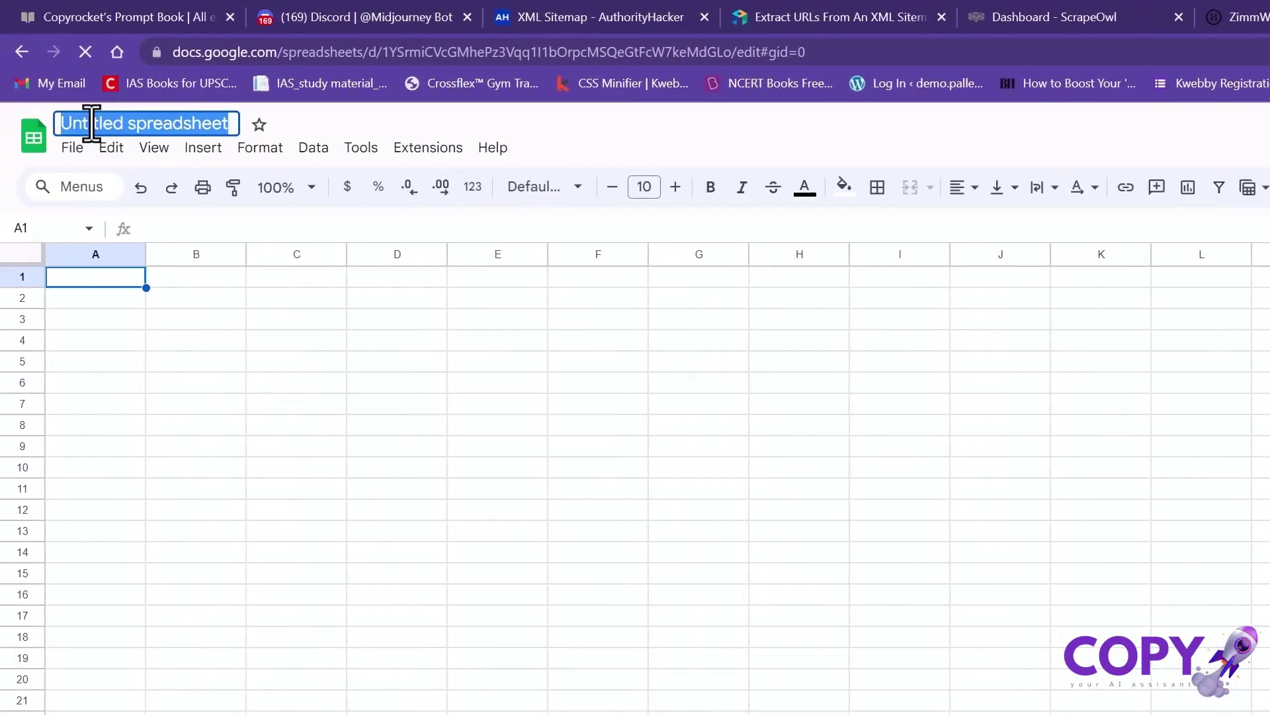
click(110, 245)
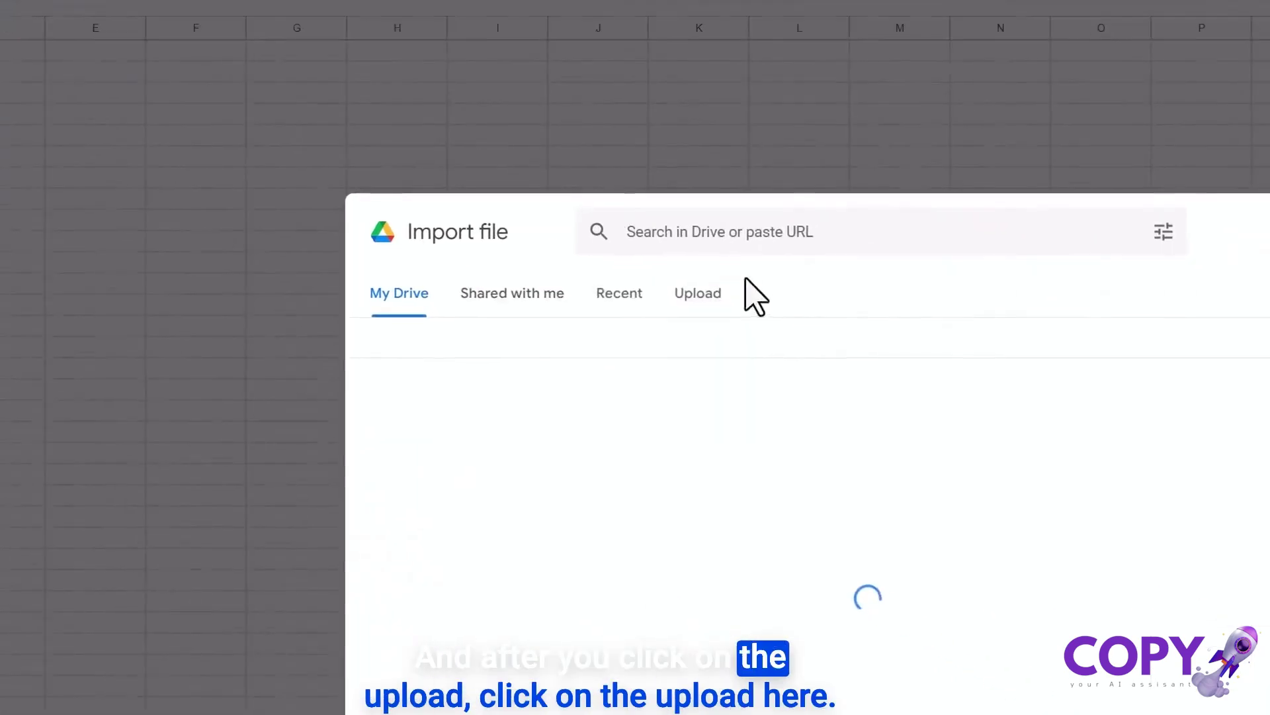
Import sitemap_values (1).csv from Downloads, replacing the current sheet.
click(690, 288)
click(854, 645)
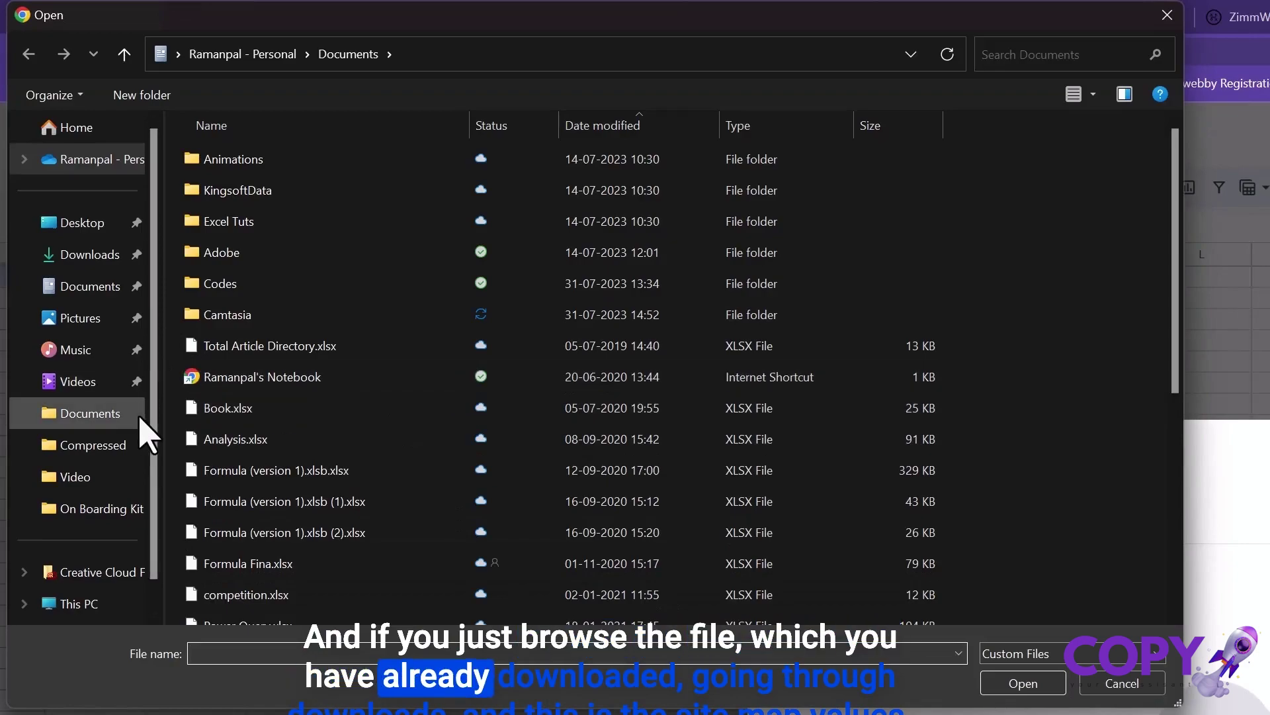
click(95, 255)
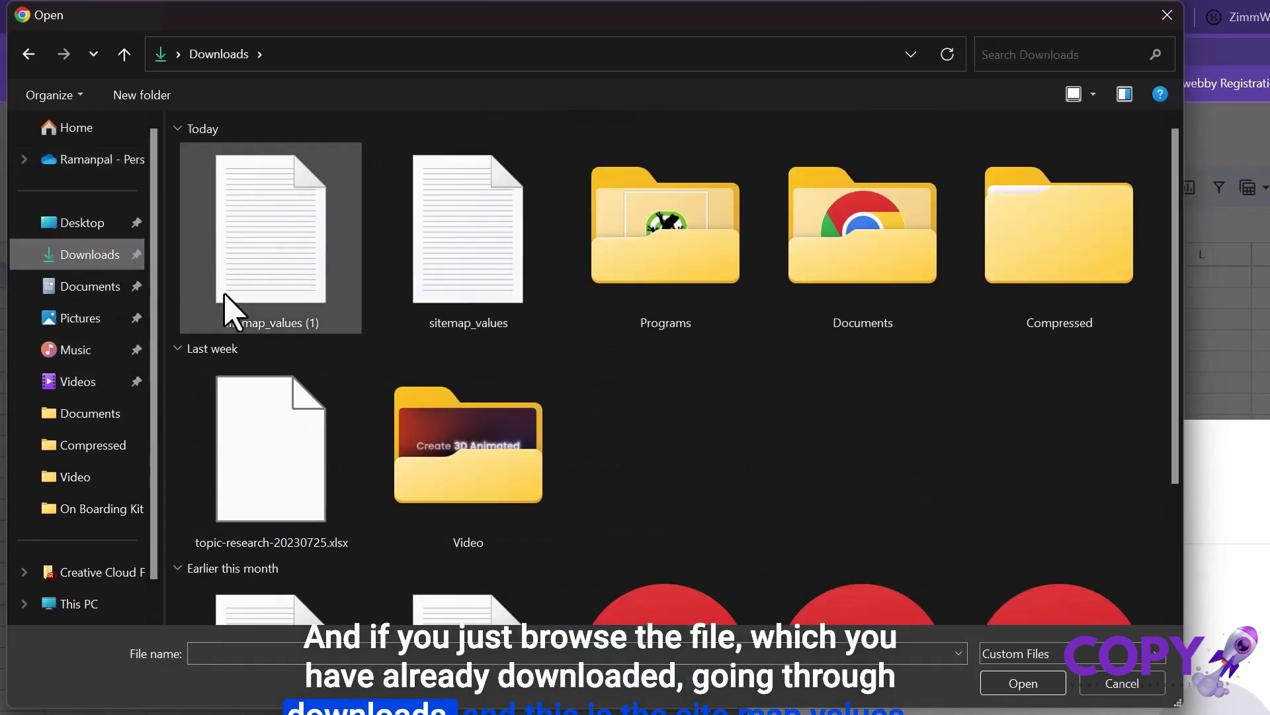
double_click(295, 253)
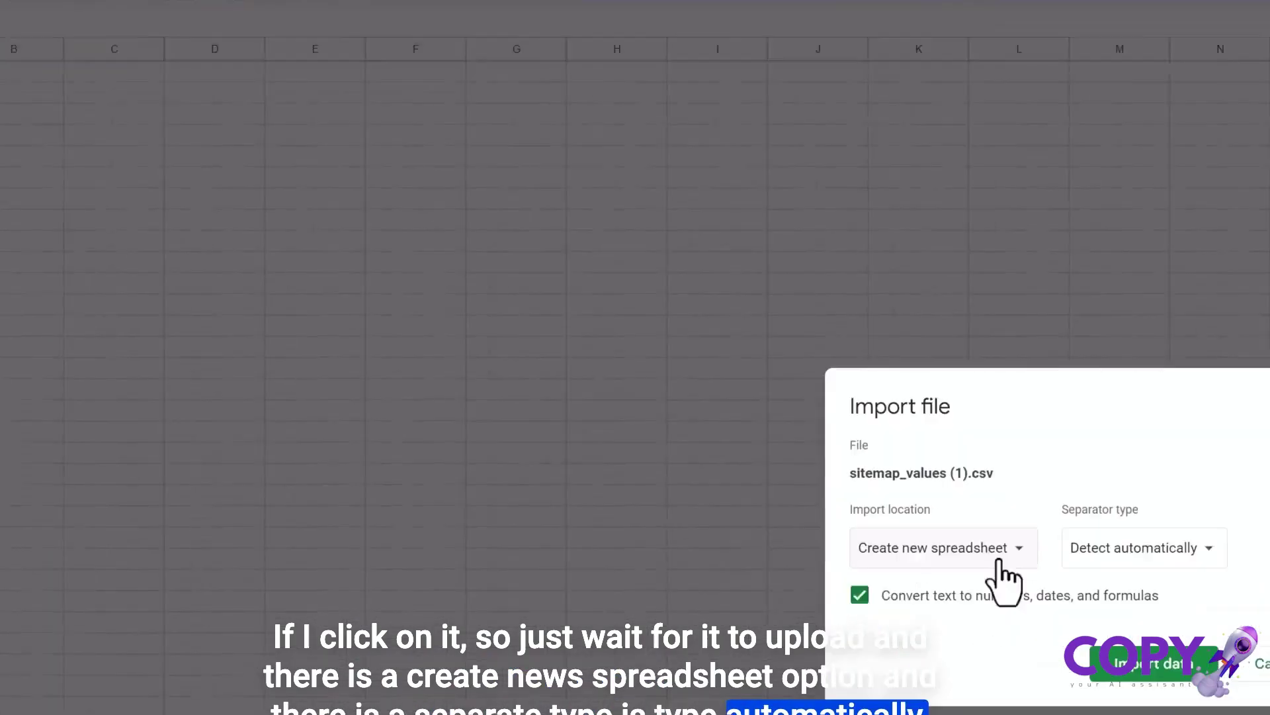
click(735, 284)
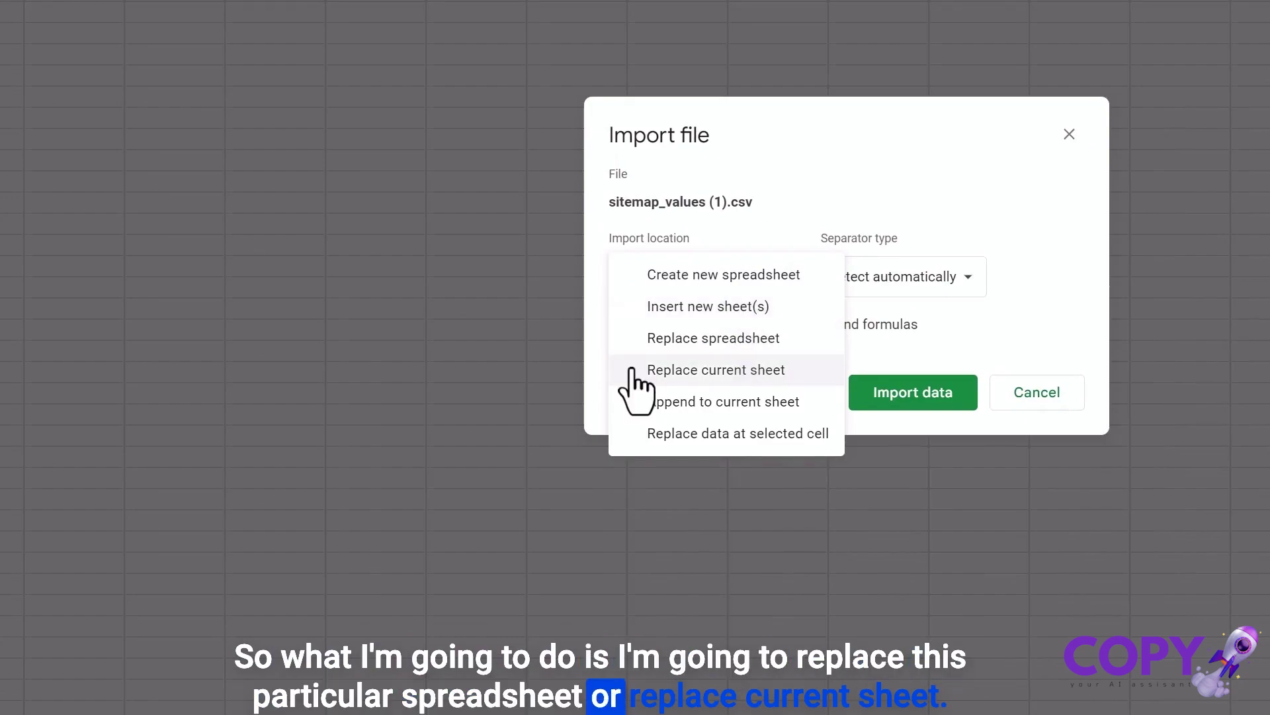
click(676, 369)
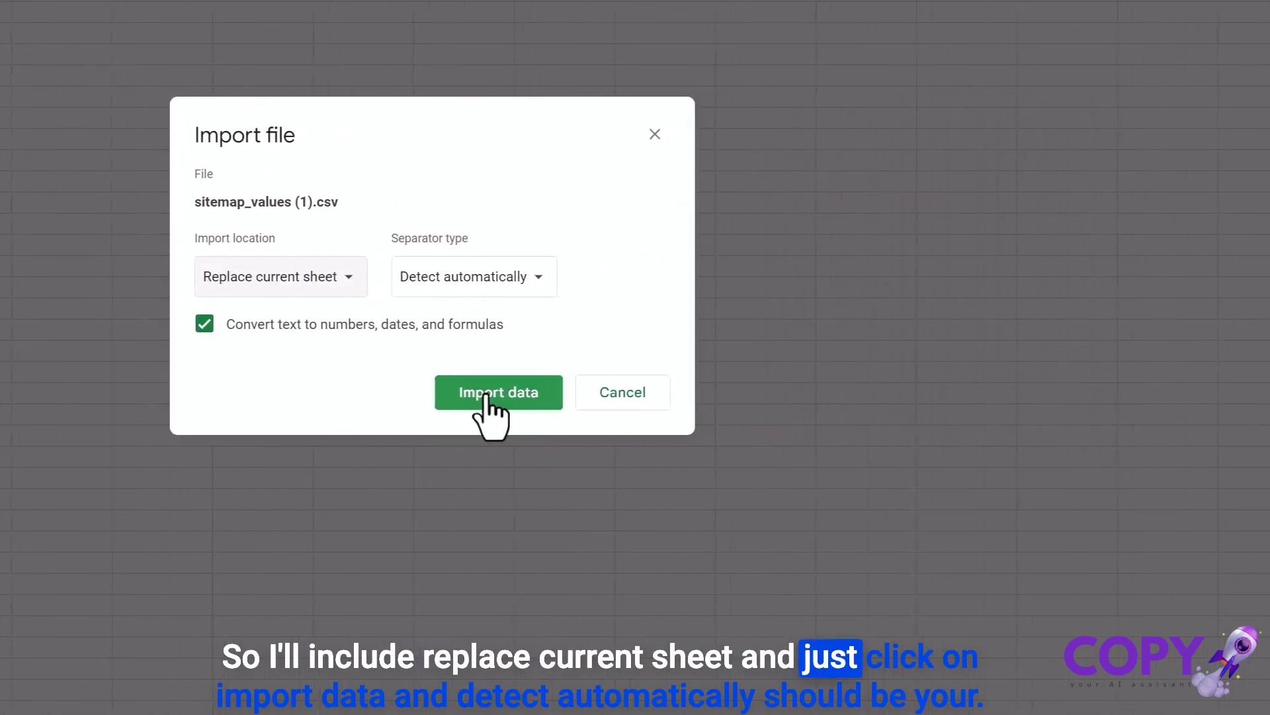
click(490, 395)
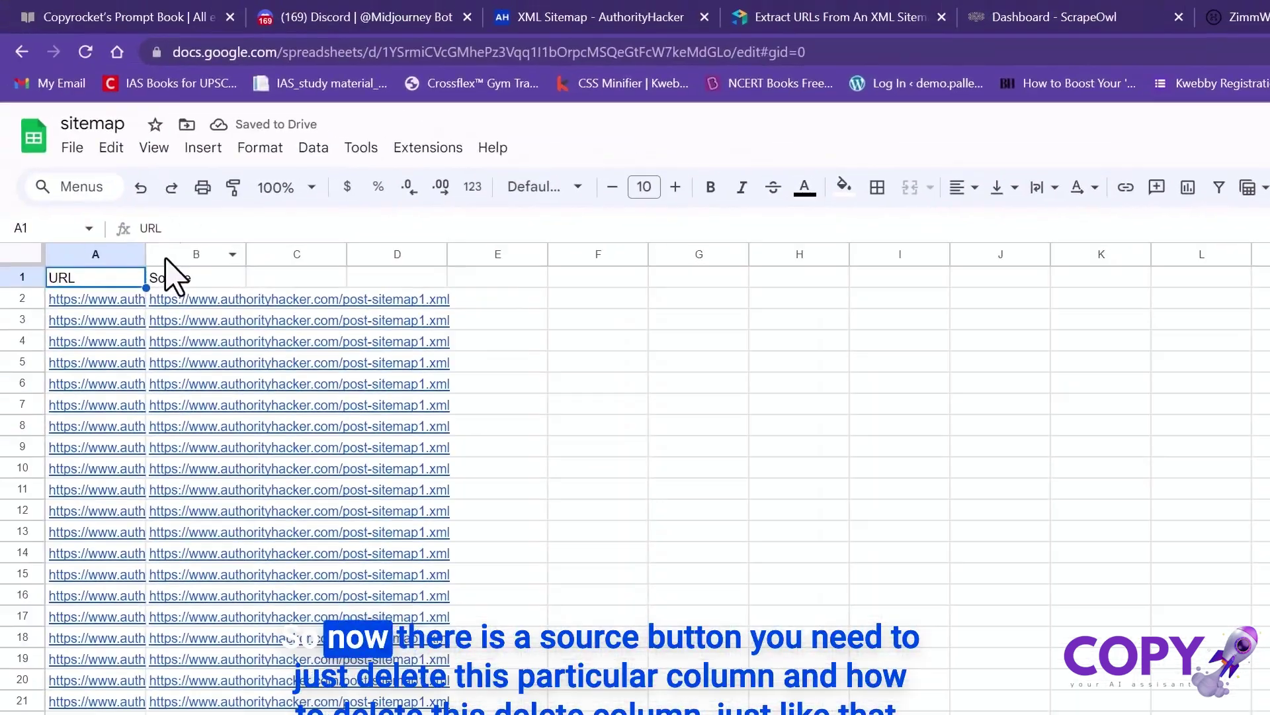
Delete the Source column and widen column A to fit the URLs.
click(164, 254)
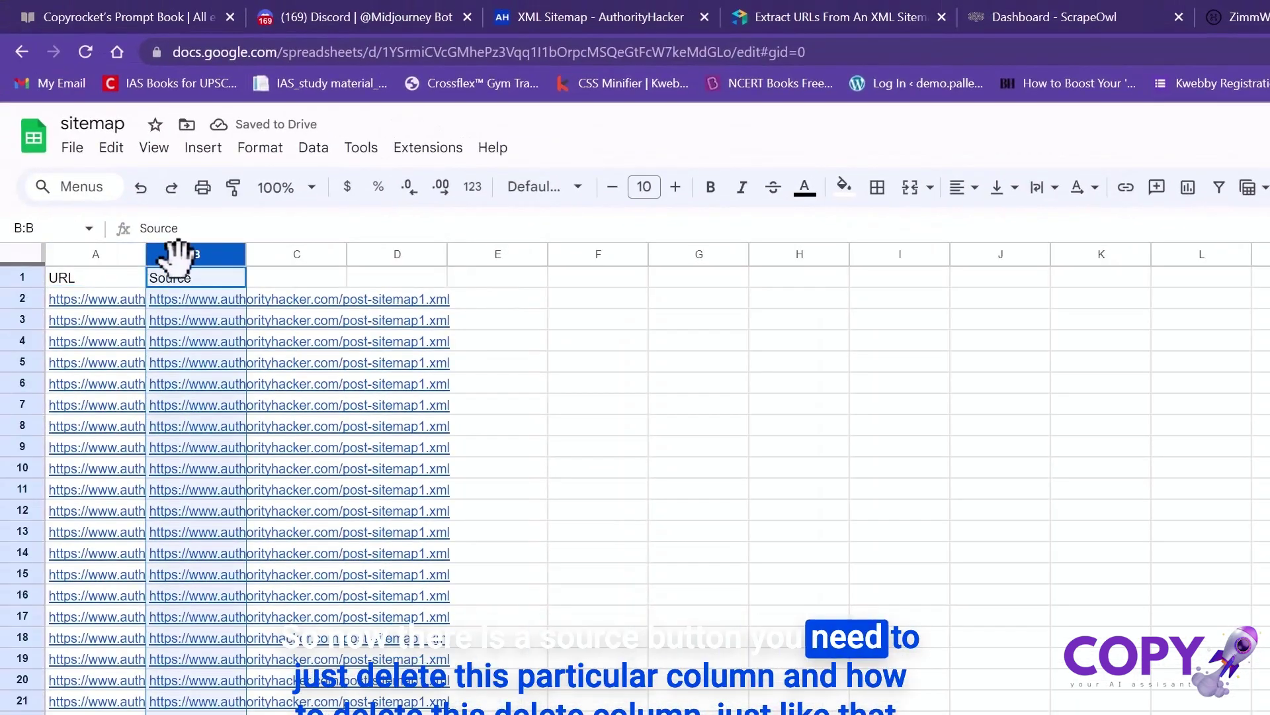
right_click(179, 256)
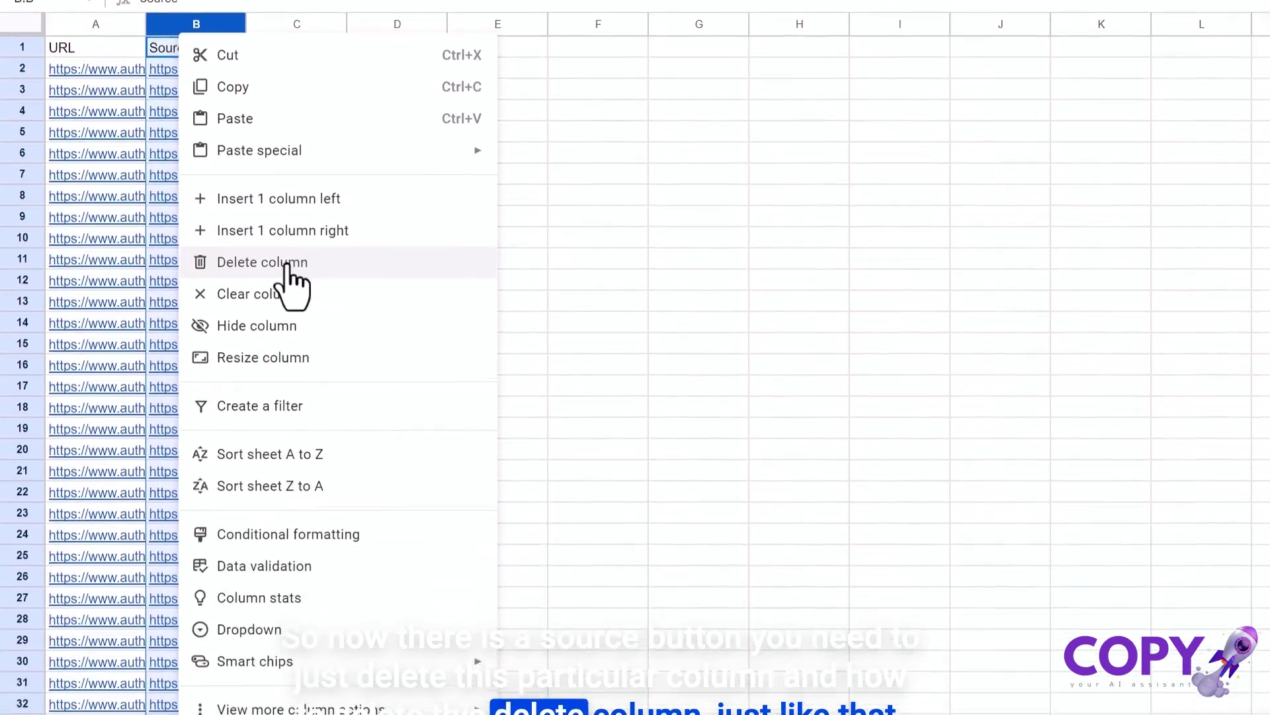
click(315, 429)
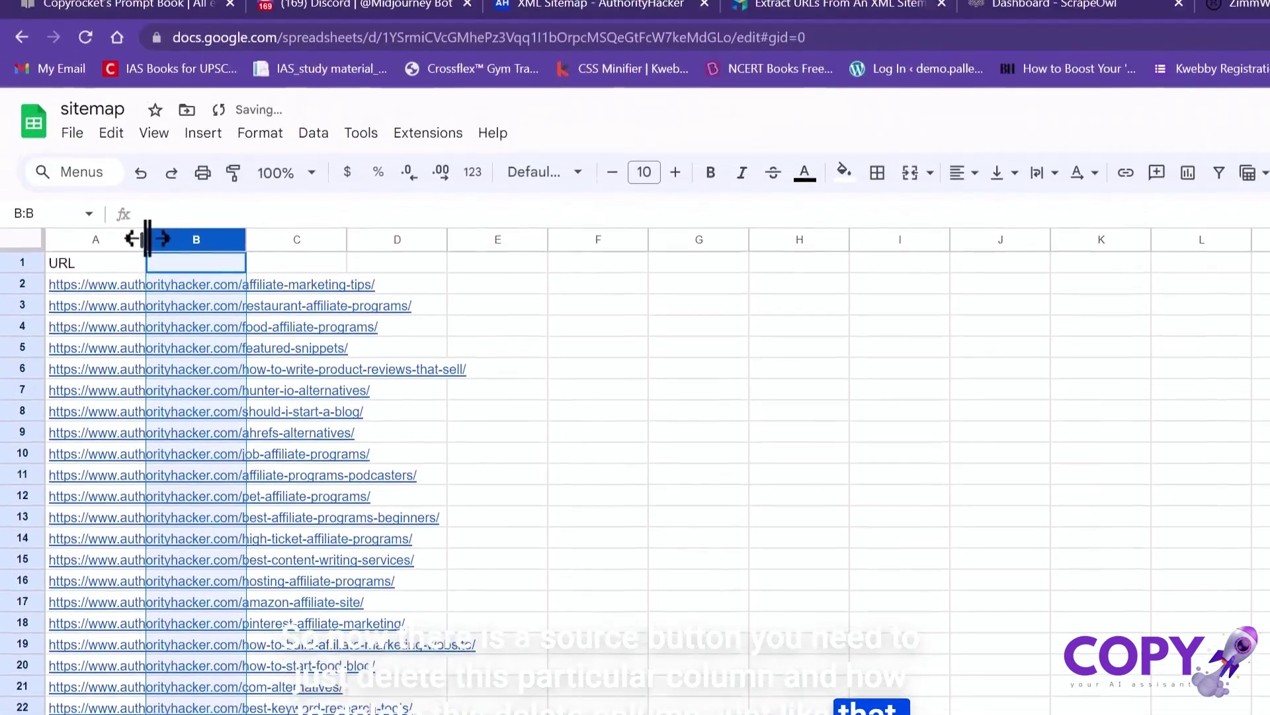
drag(147, 254, 494, 285)
Copy the URLs in A2:A196 and bring ZimmWriter to the front.
click(630, 471)
click(437, 302)
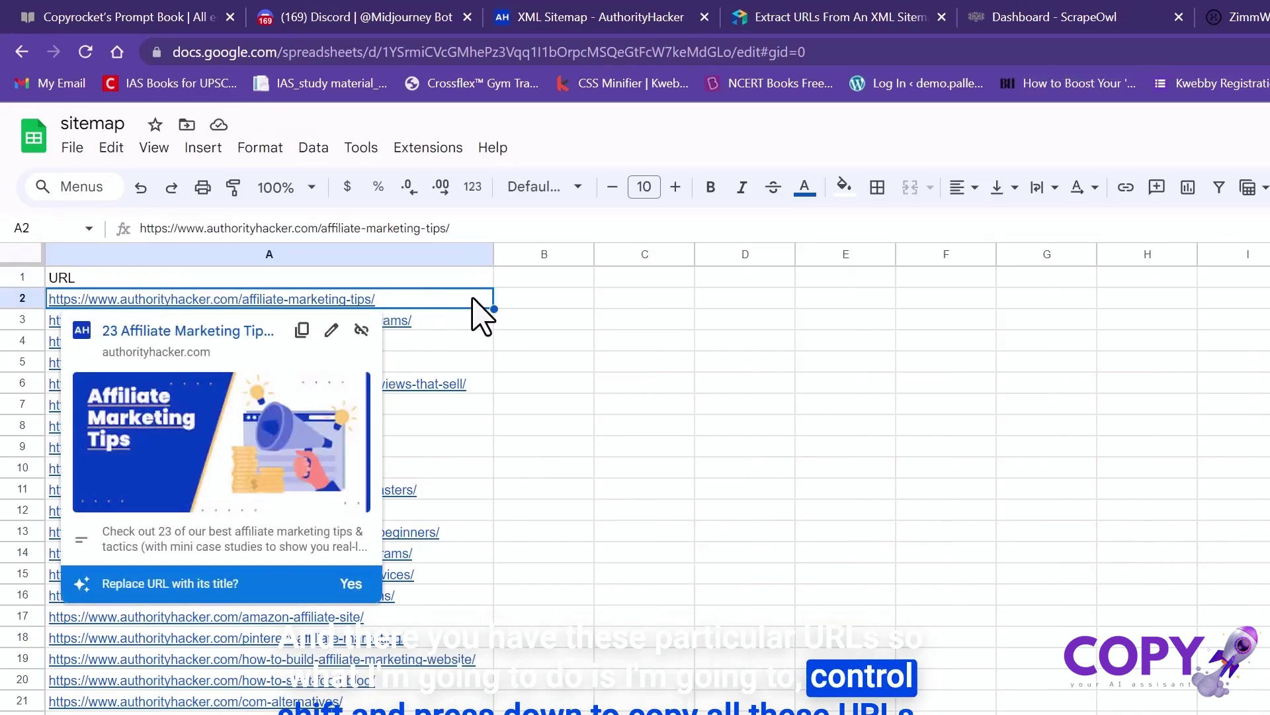
key(ctrl+shift+Down)
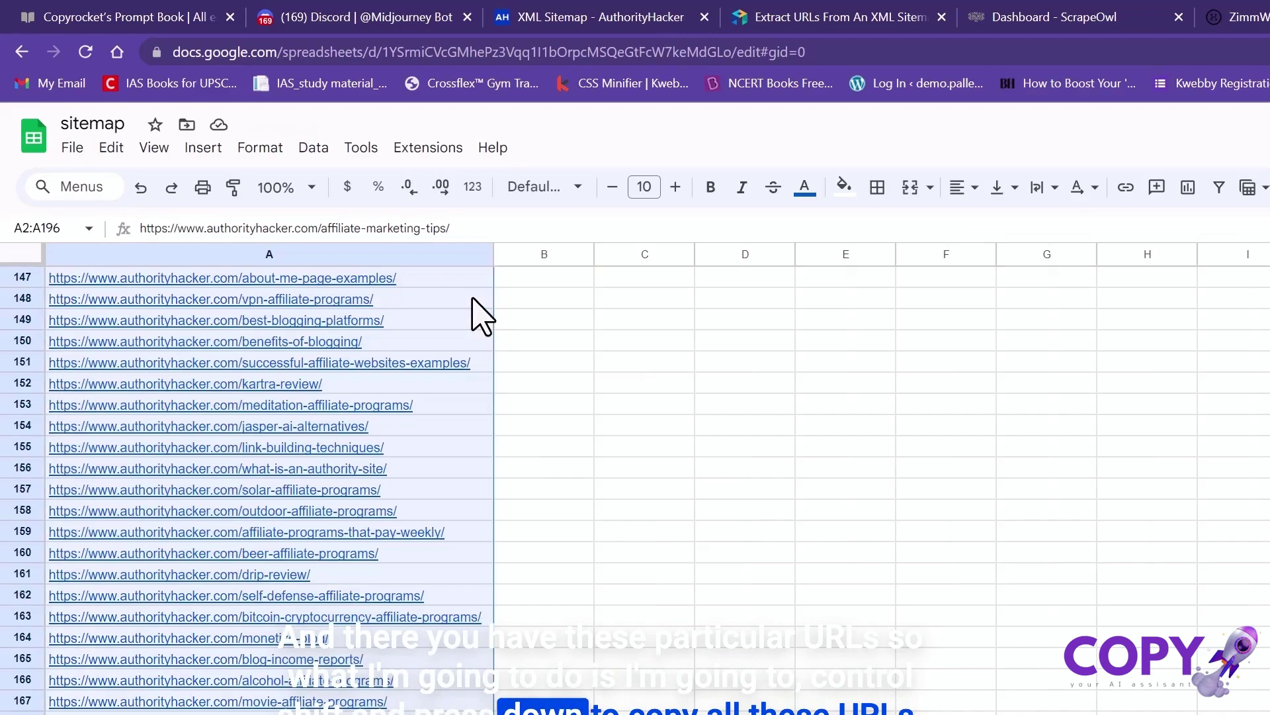
scroll(636, 477, down, 1)
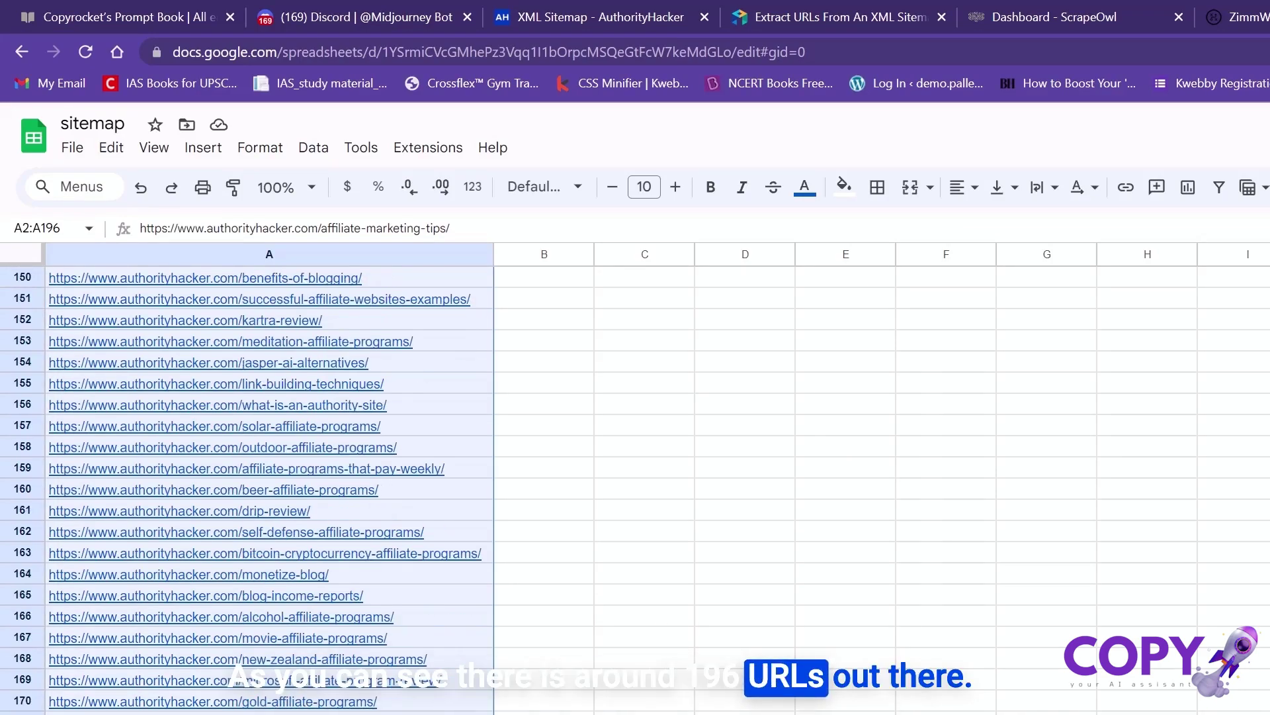
key(ctrl+c)
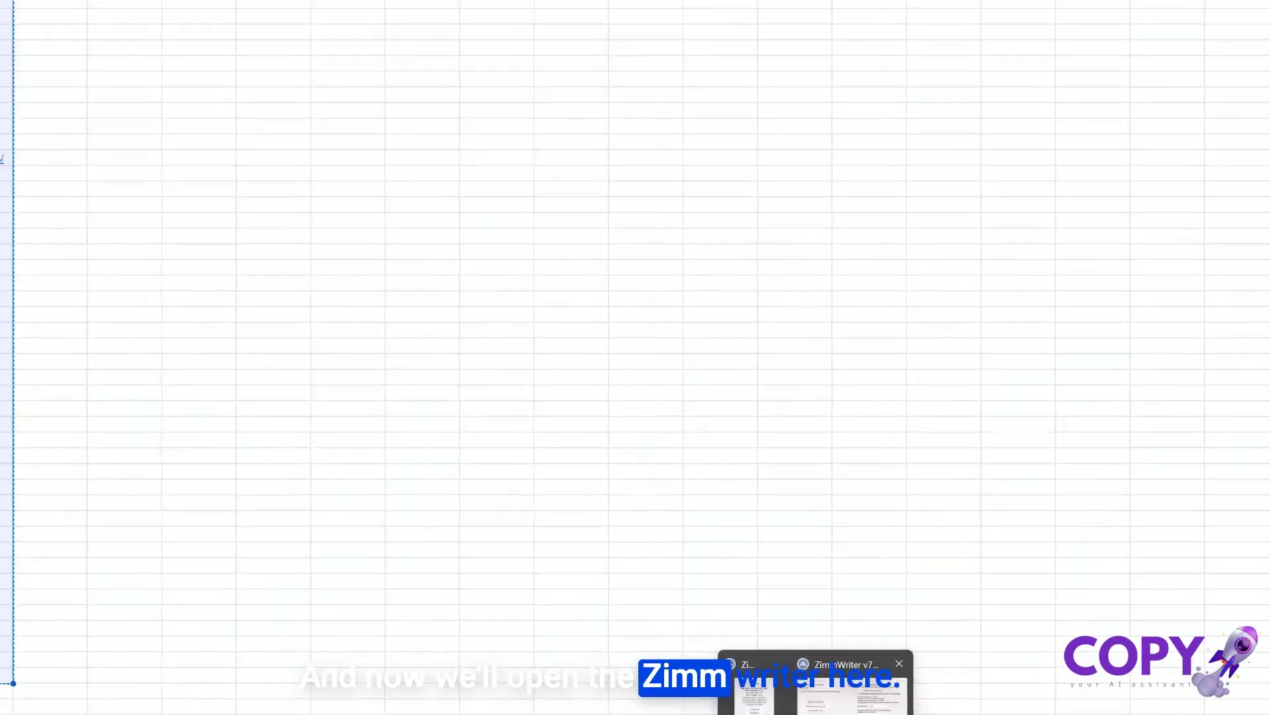
click(844, 690)
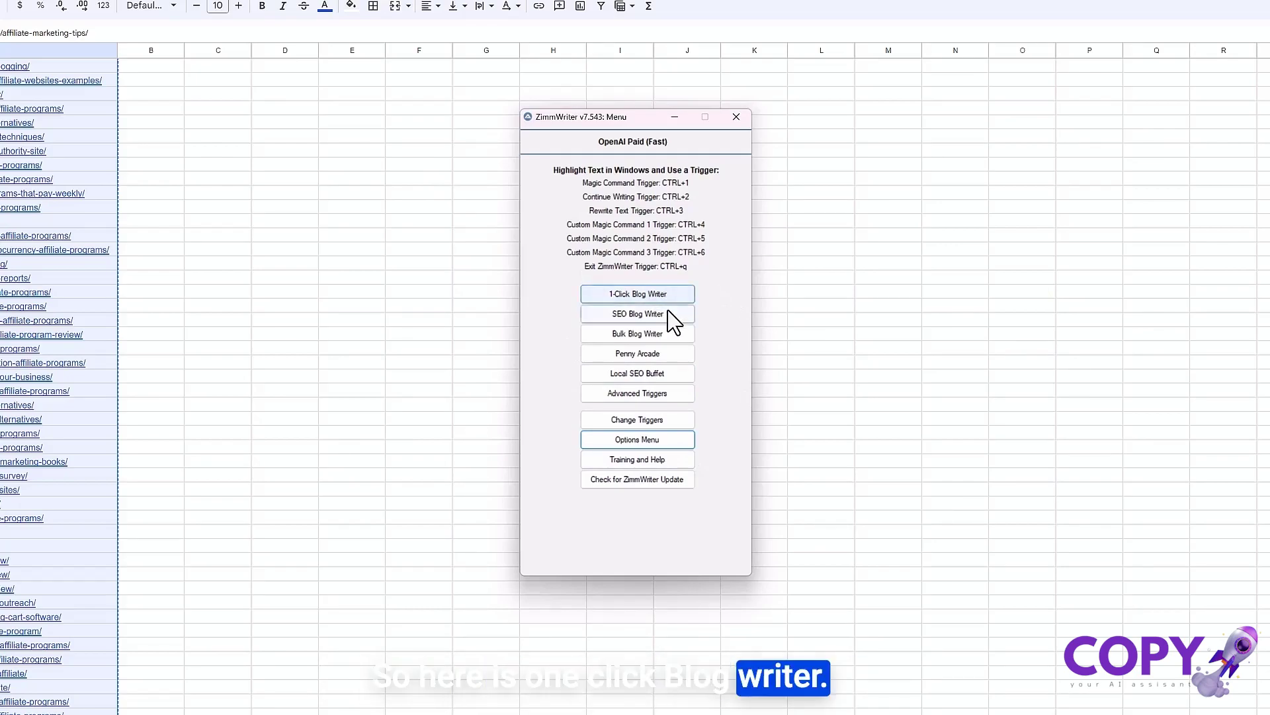
Launch ZimmWriter's Penny Arcade rewriting mode from the main menu.
click(660, 356)
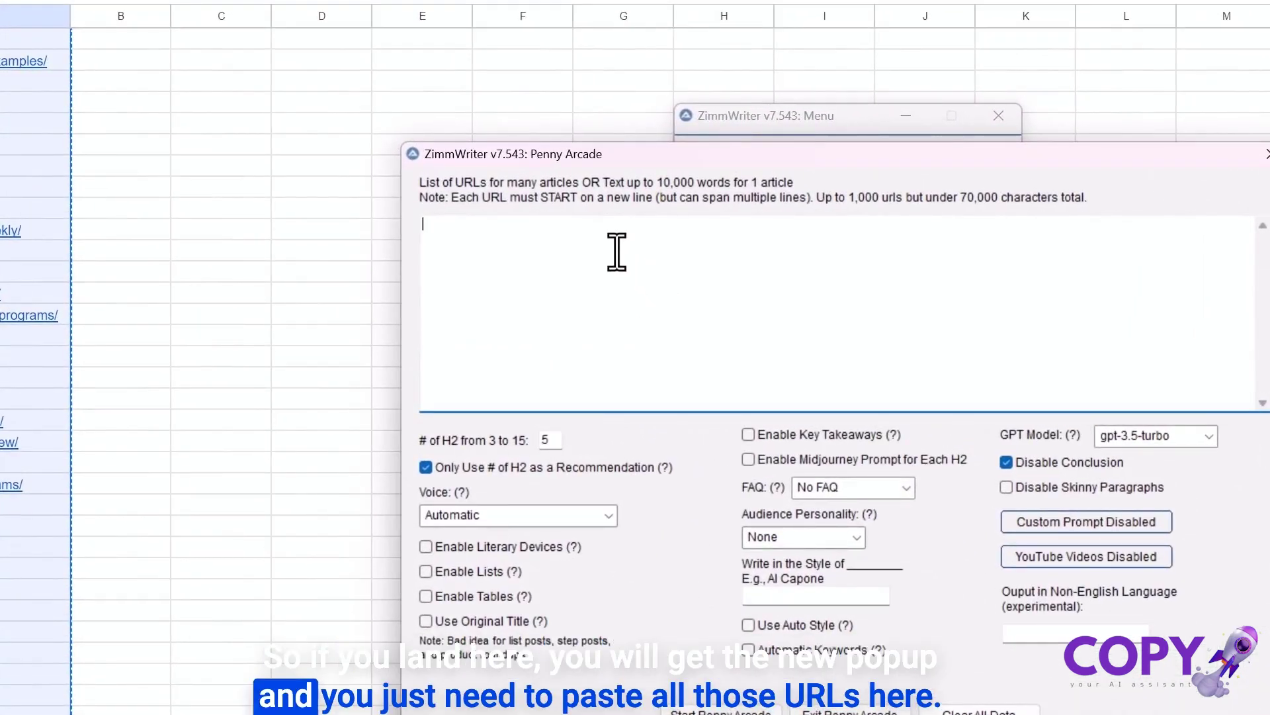
Paste the copied authorityhacker.com URLs into the Penny Arcade list, one per line.
key(ctrl+v)
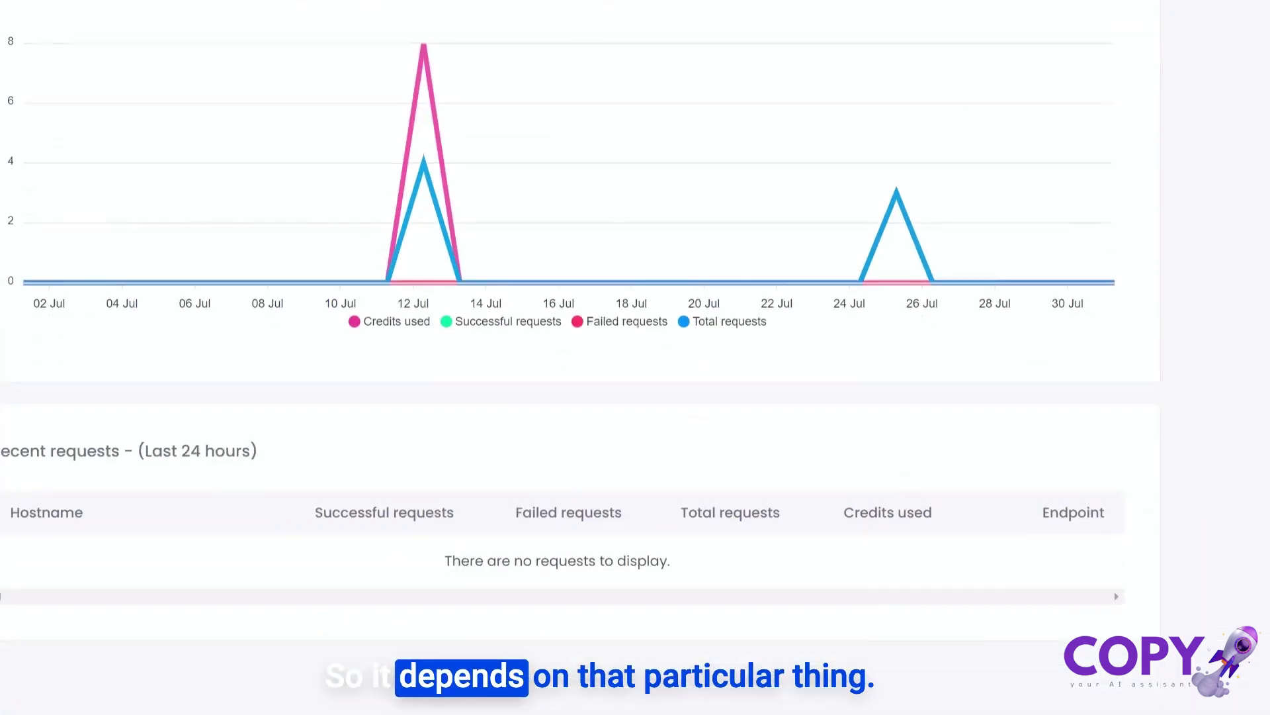
Bring the ZimmWriter Penny Arcade window back to the front from the taskbar.
click(771, 624)
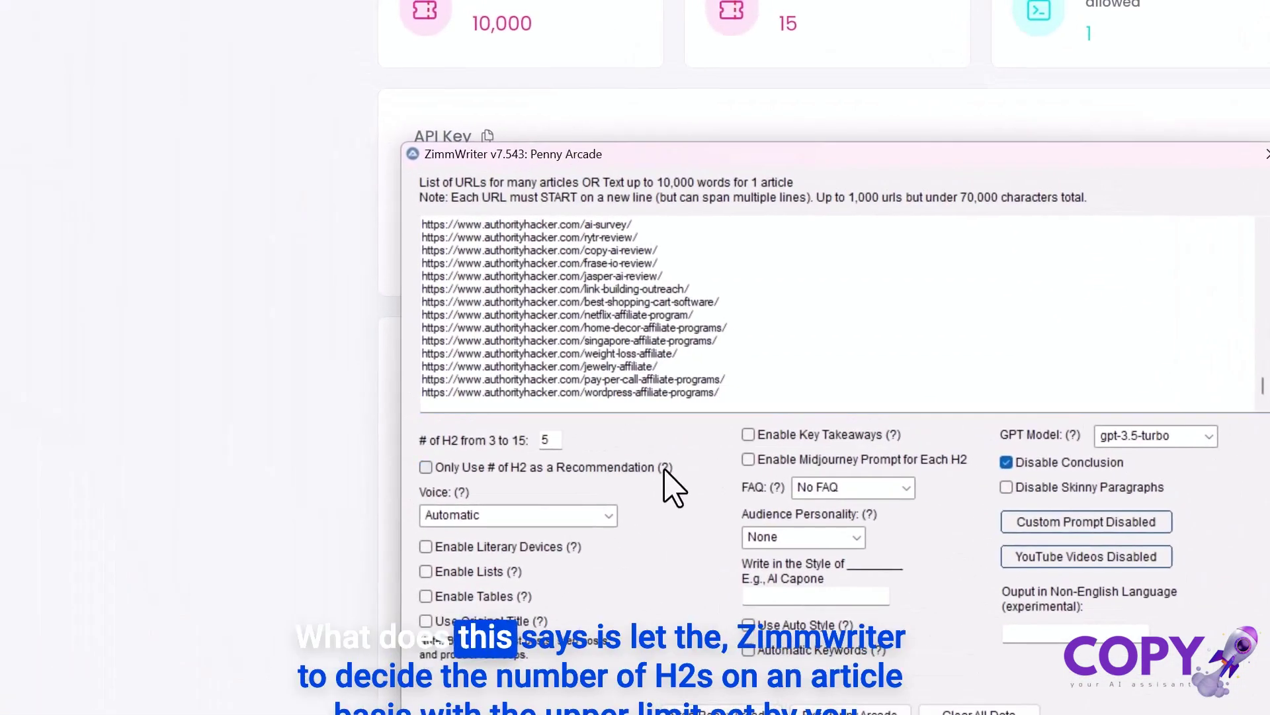
mouse_move(665, 468)
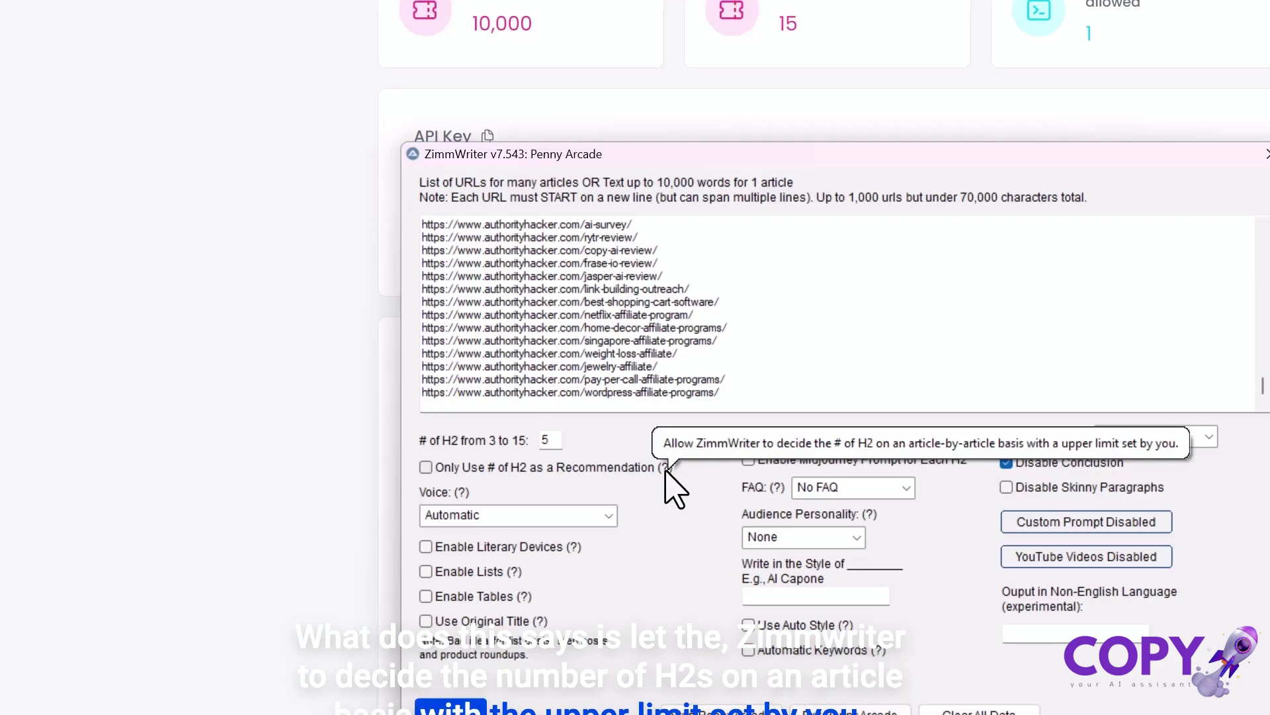
Treat the H2 count as a recommendation, use second-person voice, and enable literary devices, lists and original titles.
click(427, 468)
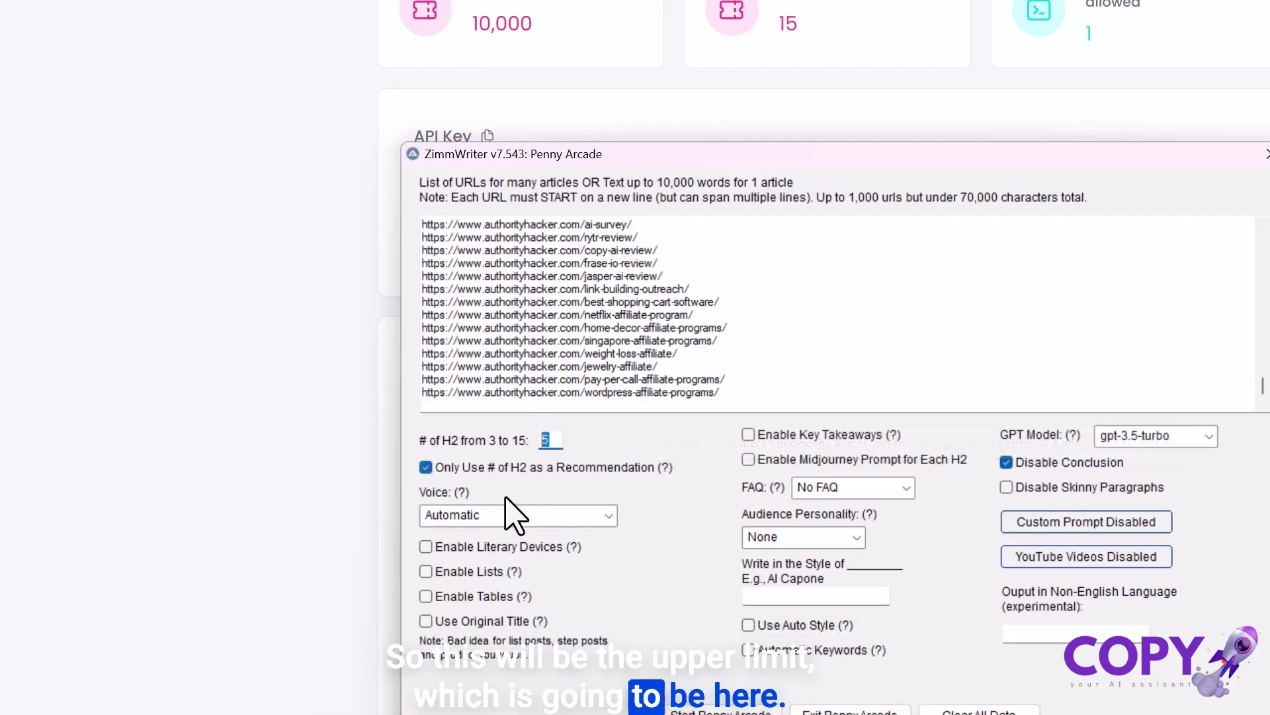
mouse_move(517, 515)
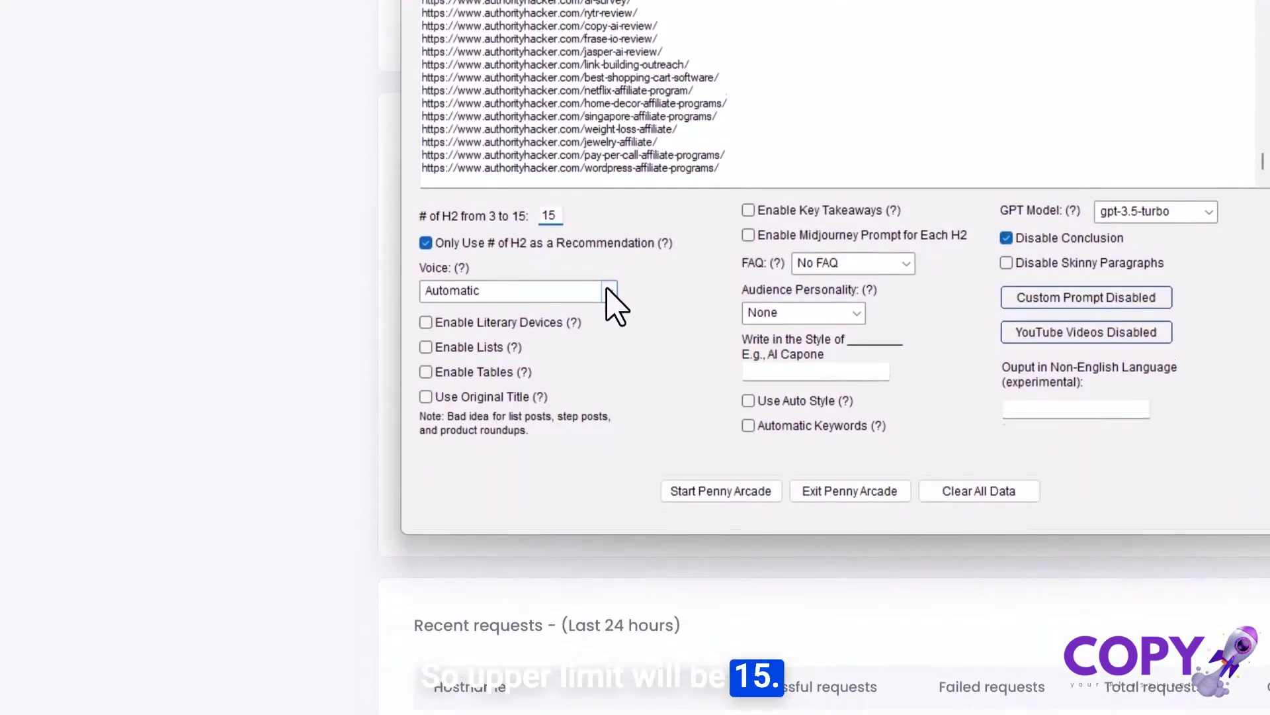
click(607, 289)
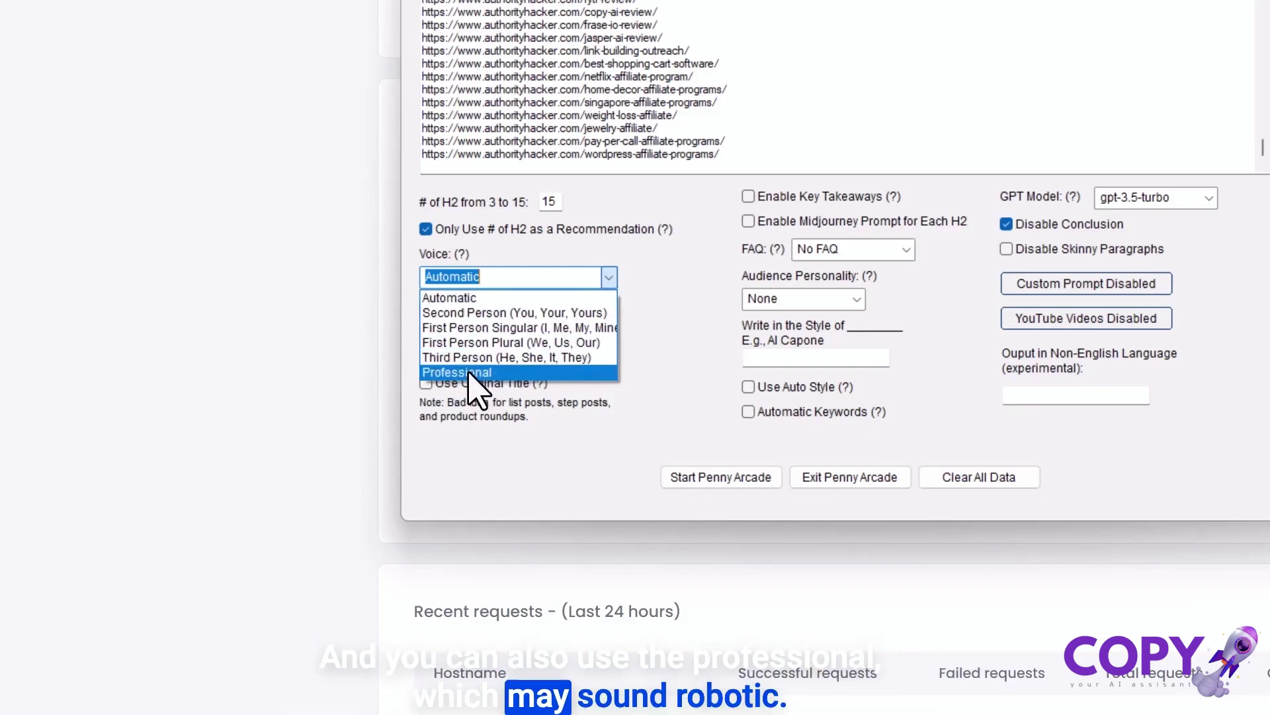
click(491, 313)
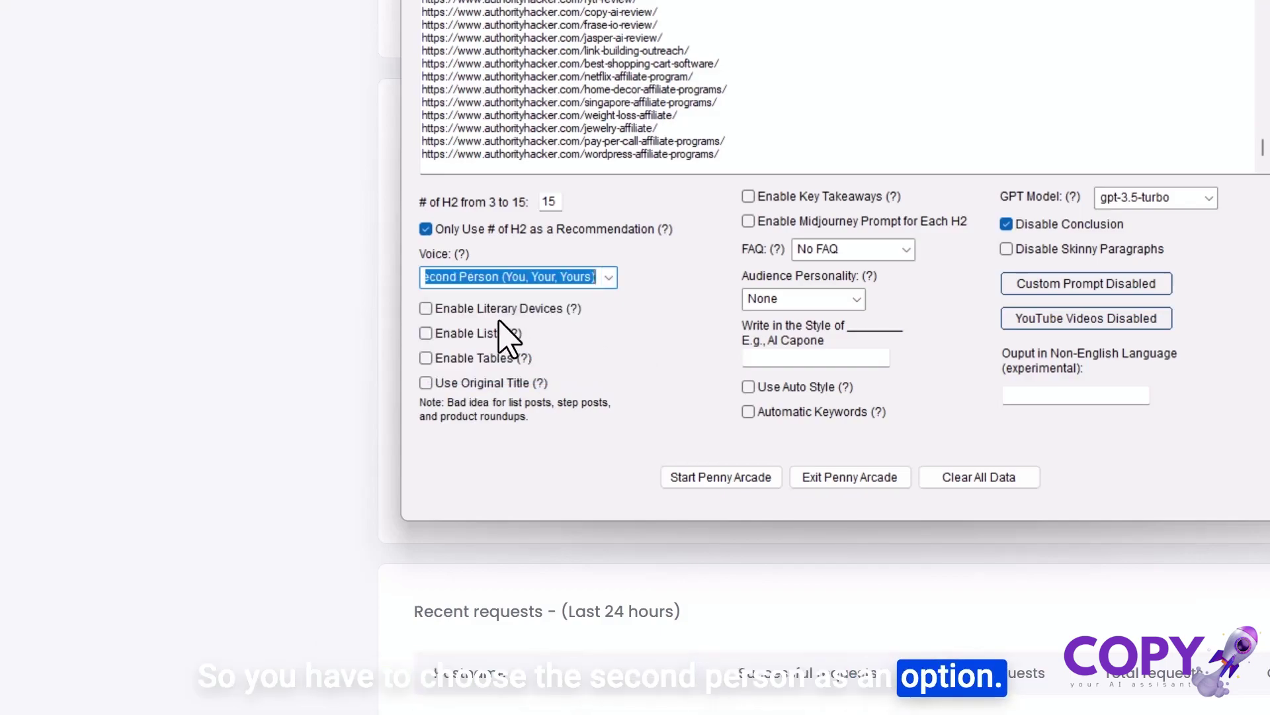
click(498, 306)
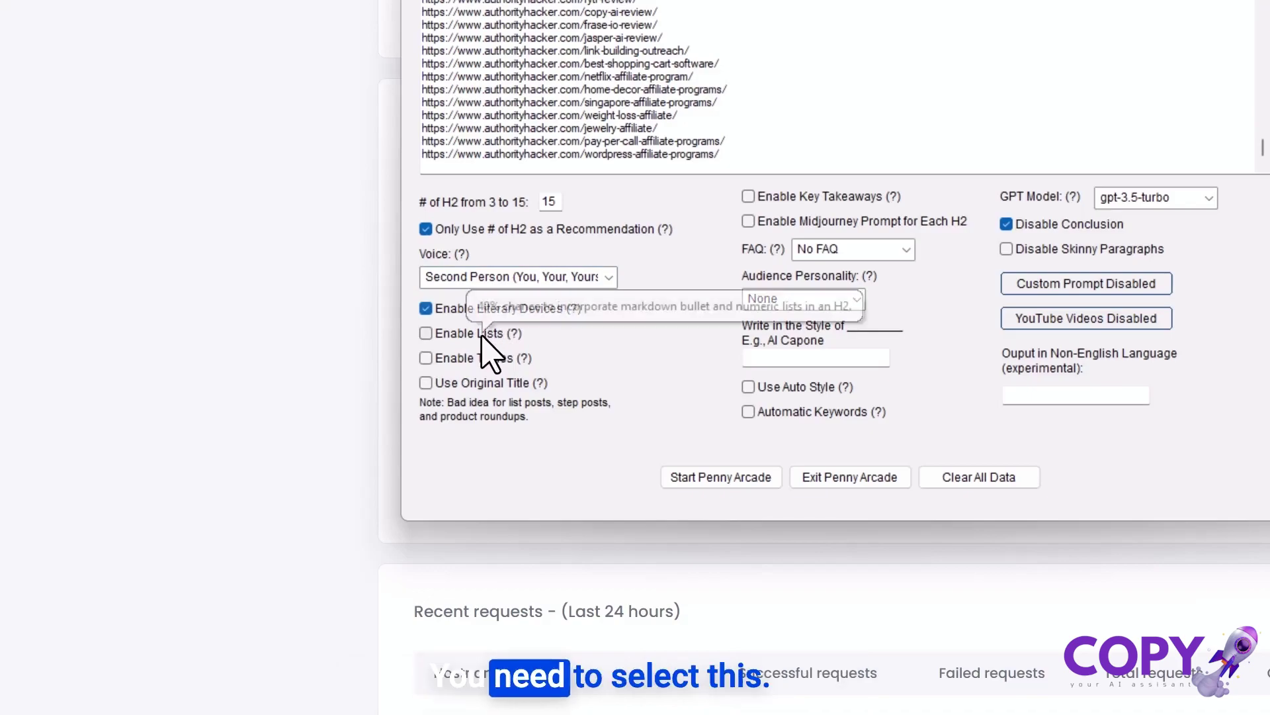
mouse_move(513, 333)
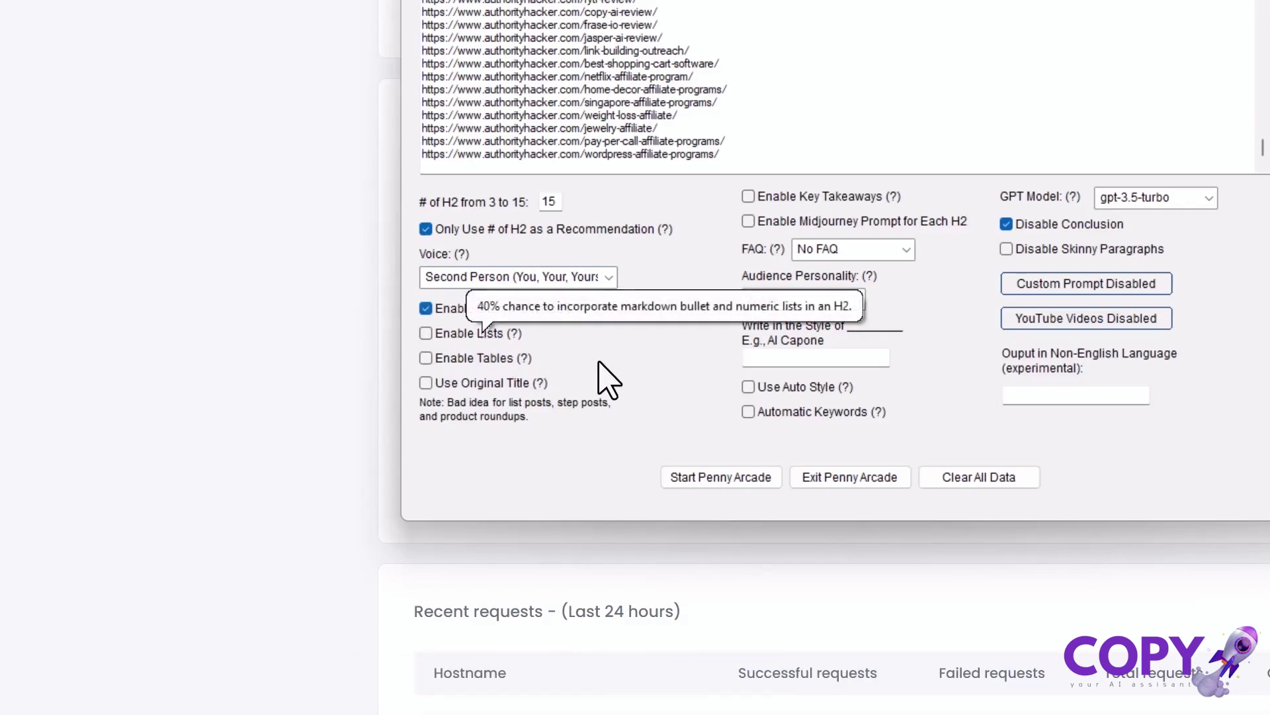
click(467, 335)
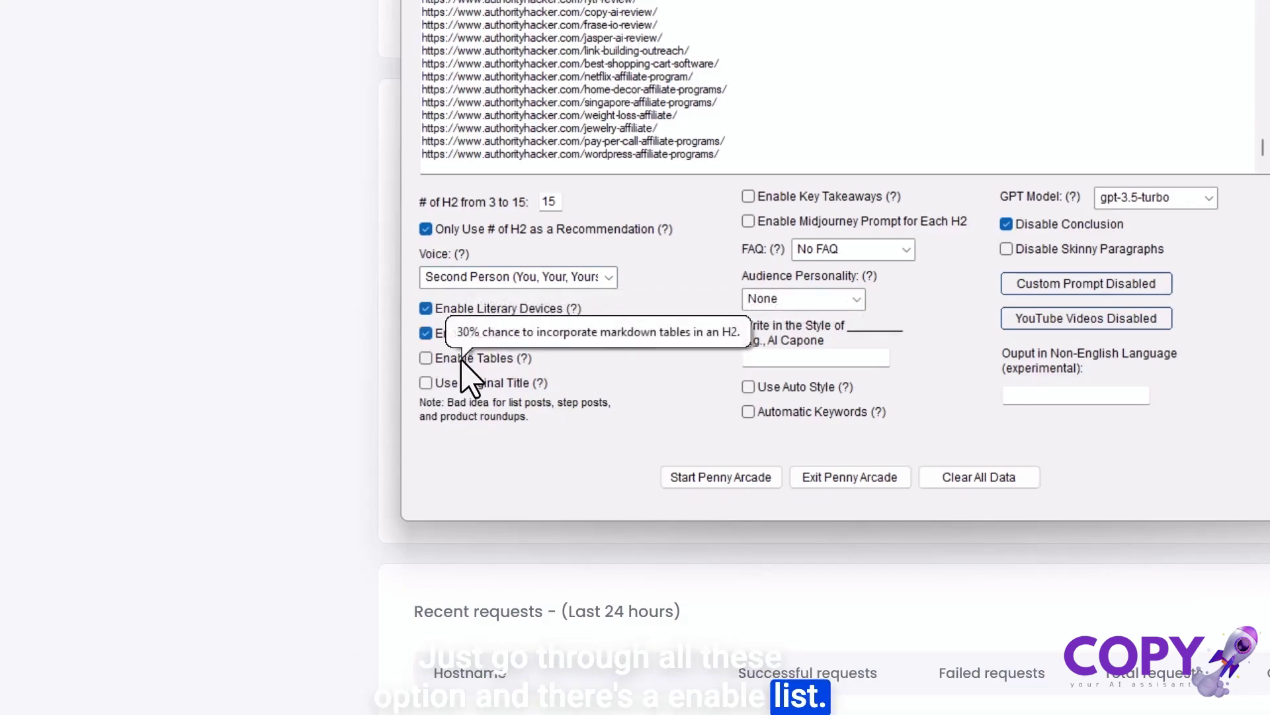
click(464, 358)
click(473, 361)
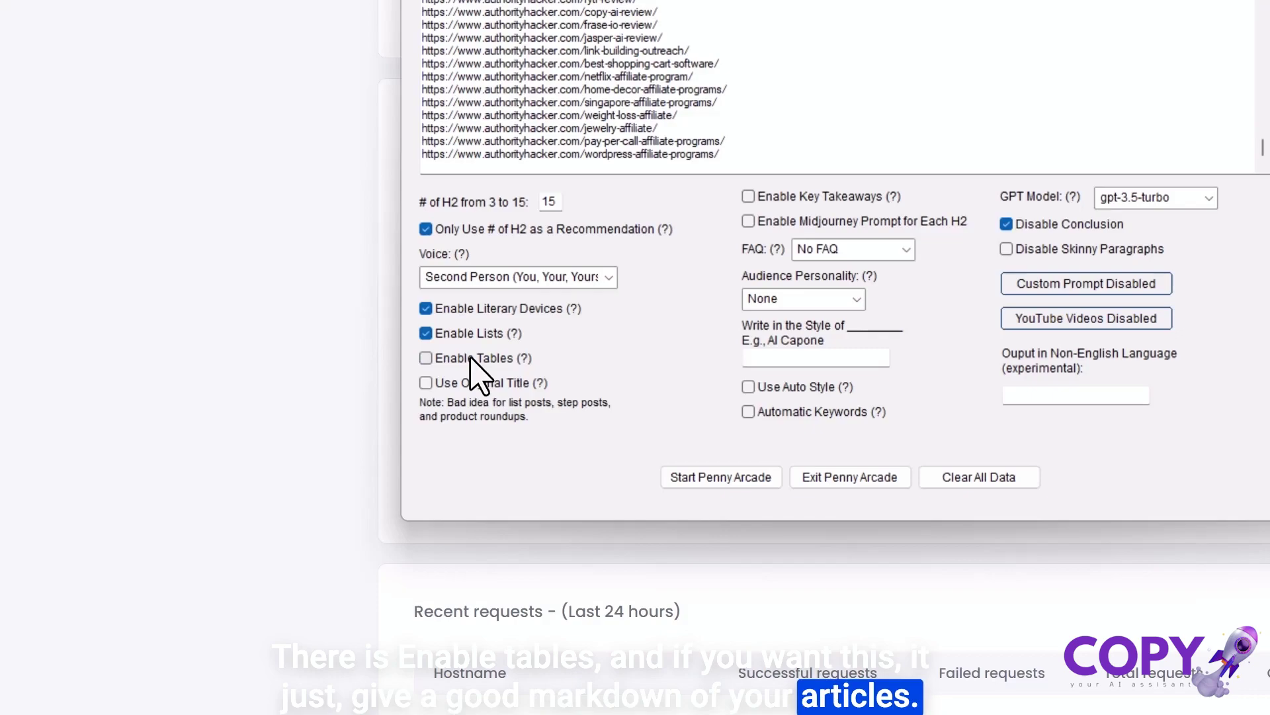
click(479, 383)
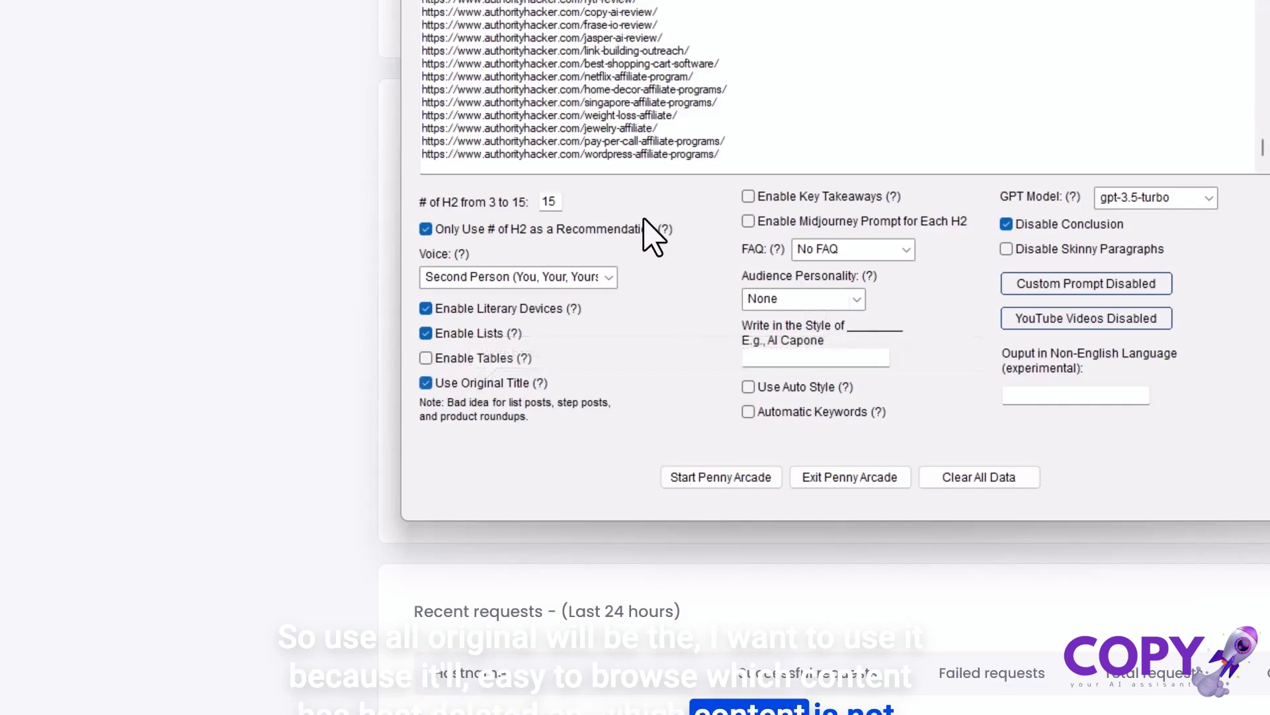
Set FAQ to FAQ + Short Answers and audience personality to Creator, and enable automatic keywords.
click(853, 248)
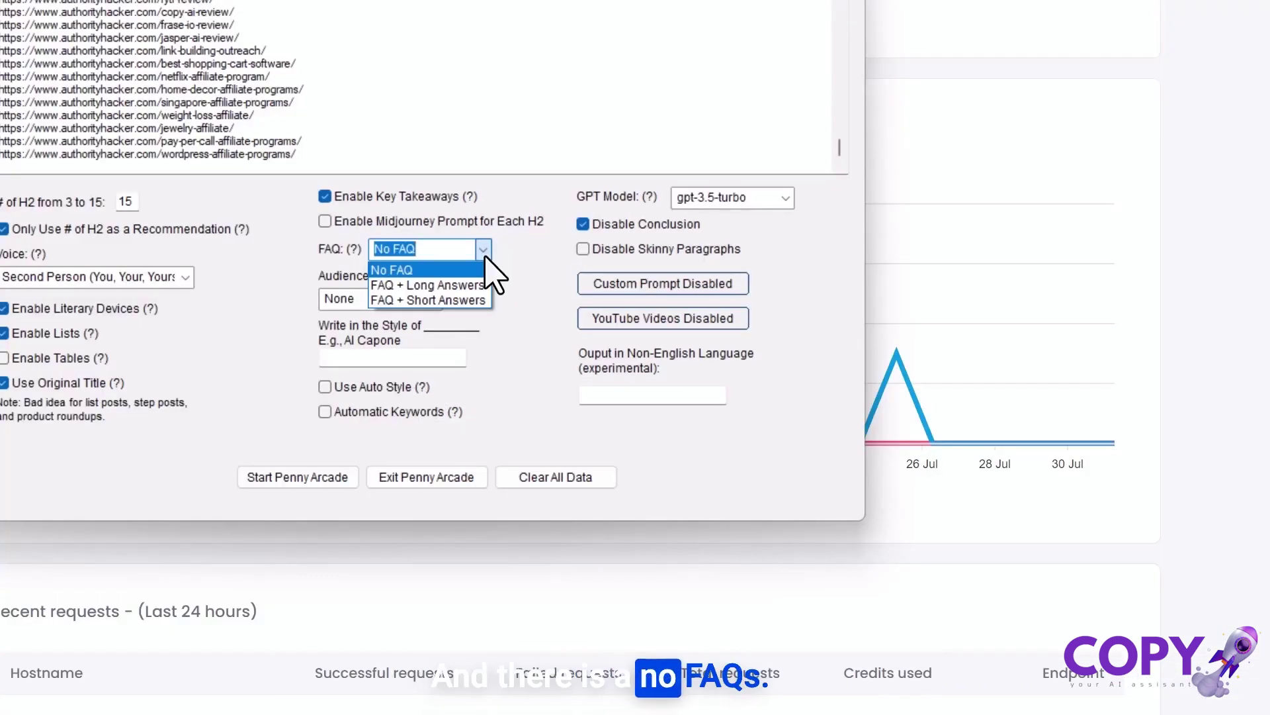
click(475, 301)
click(435, 297)
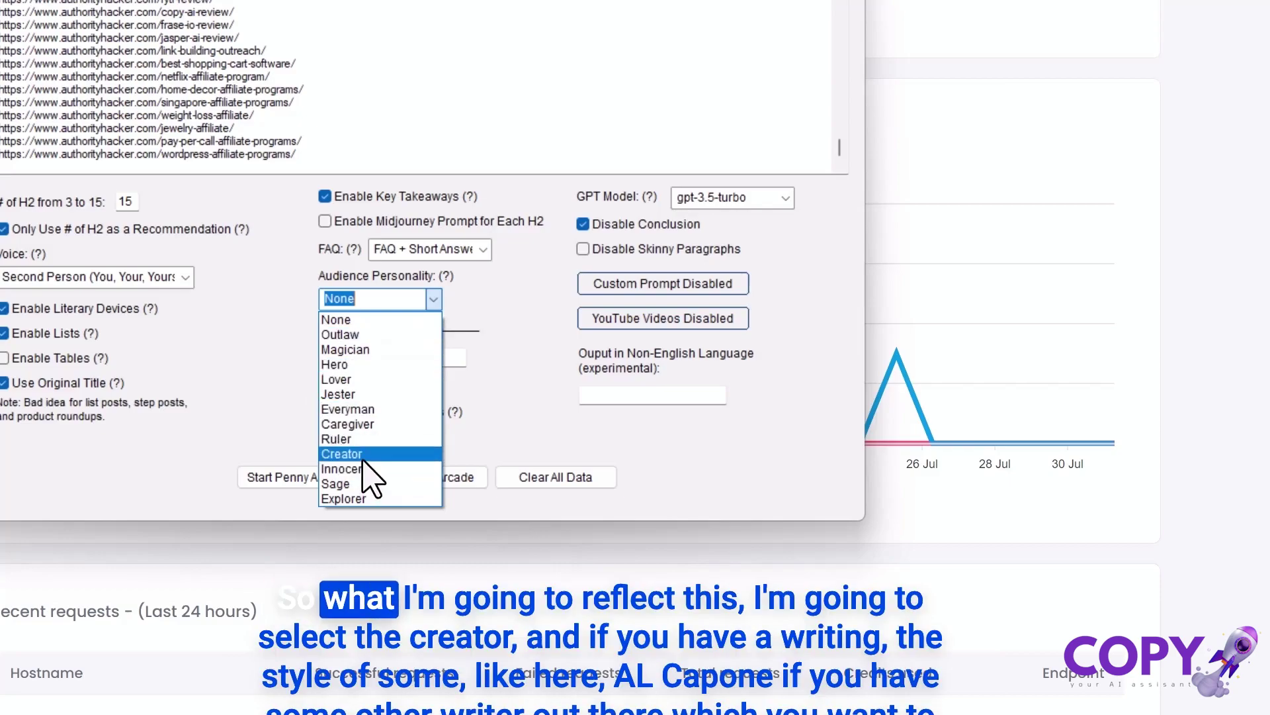
click(343, 454)
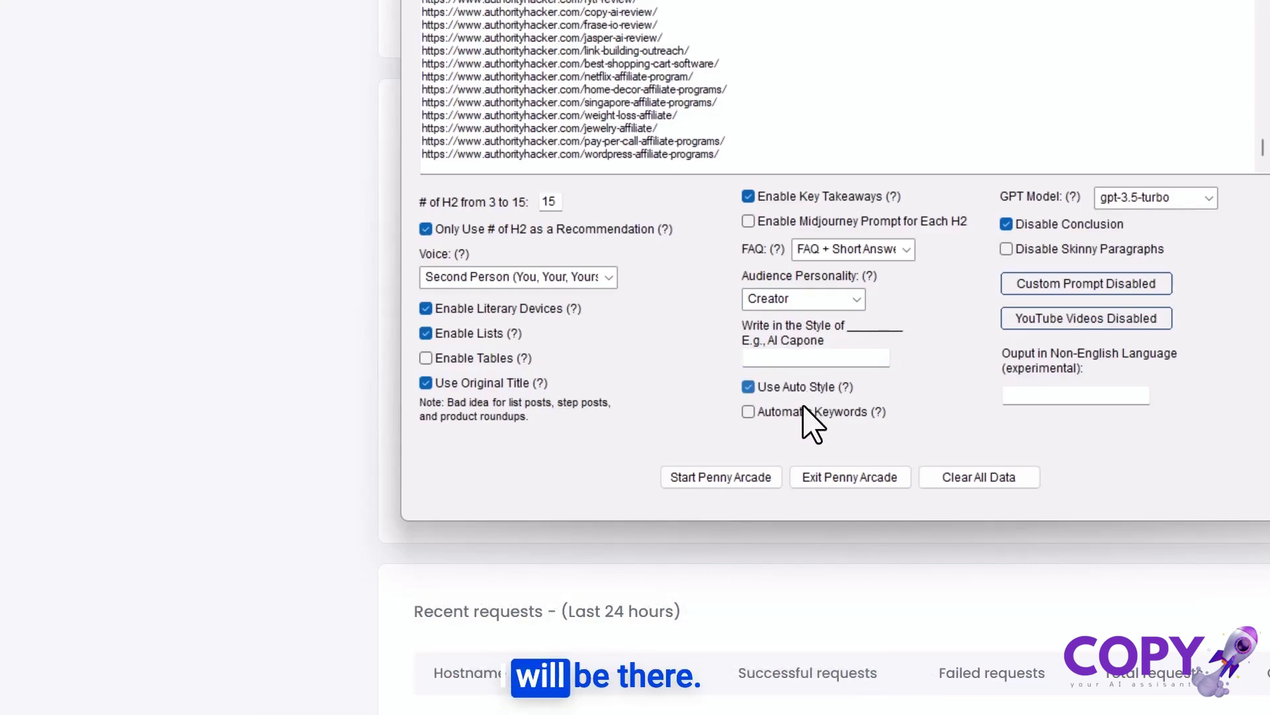
click(812, 426)
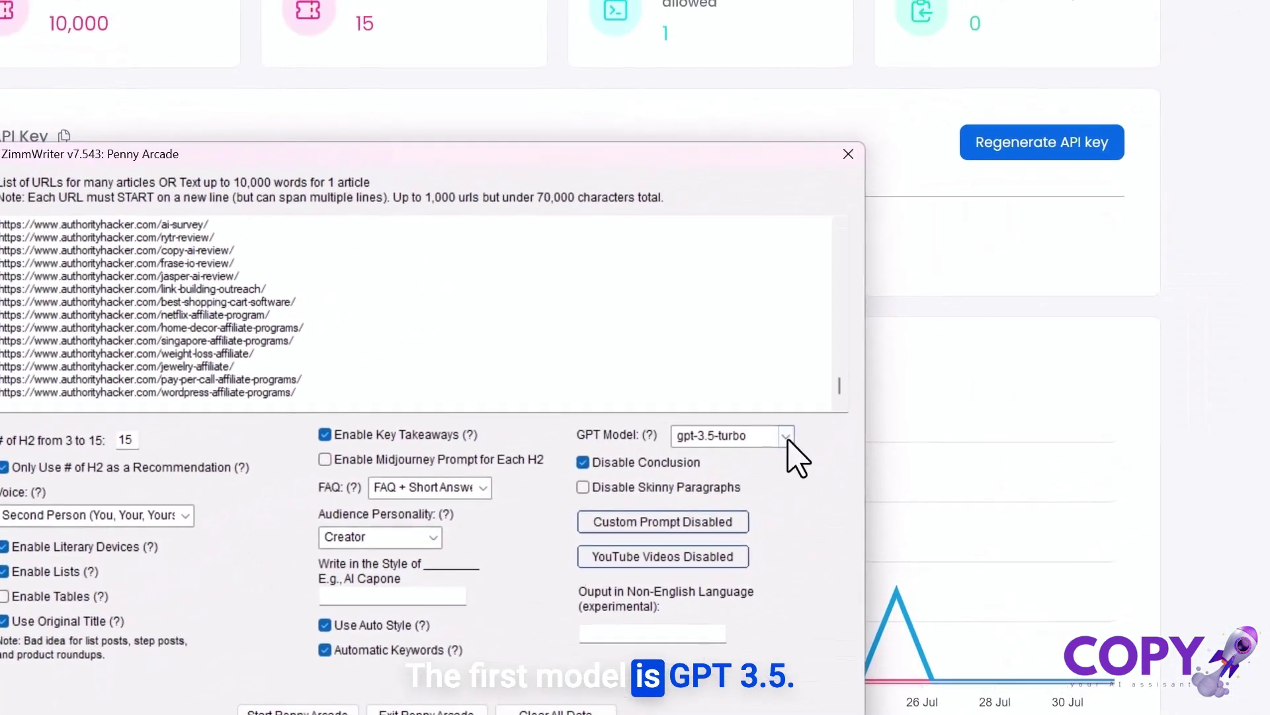
click(790, 441)
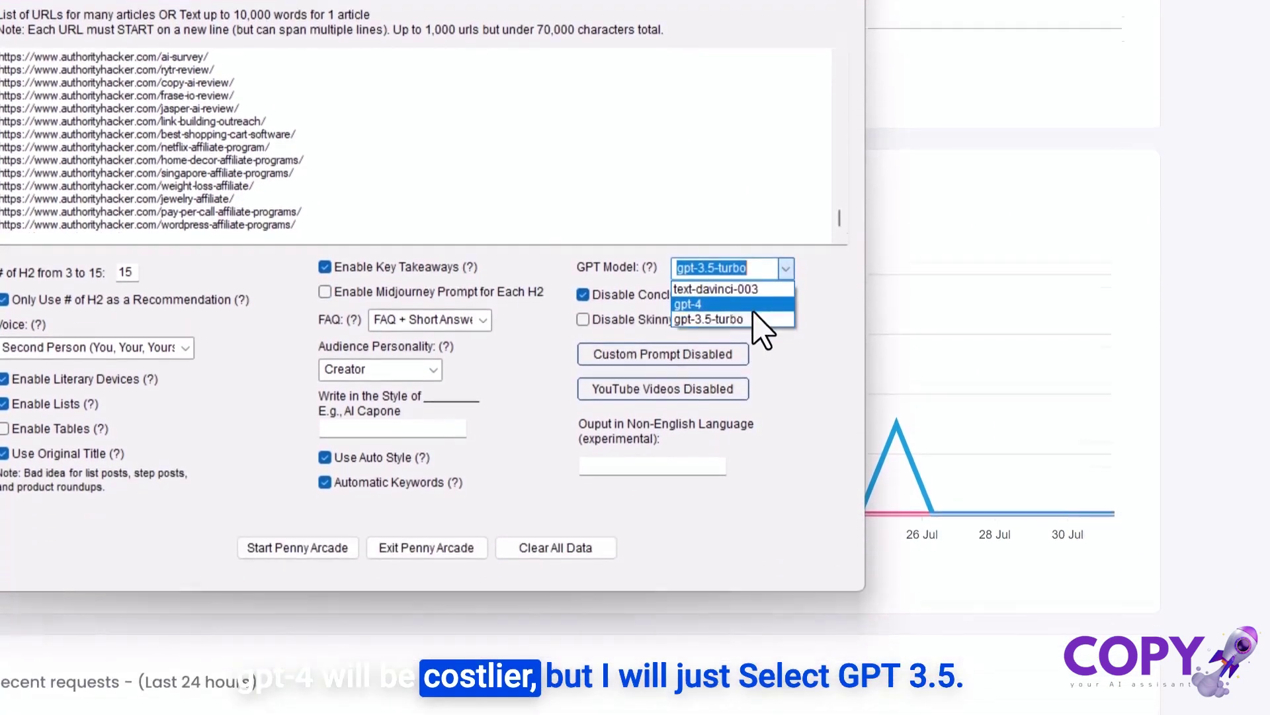
click(745, 487)
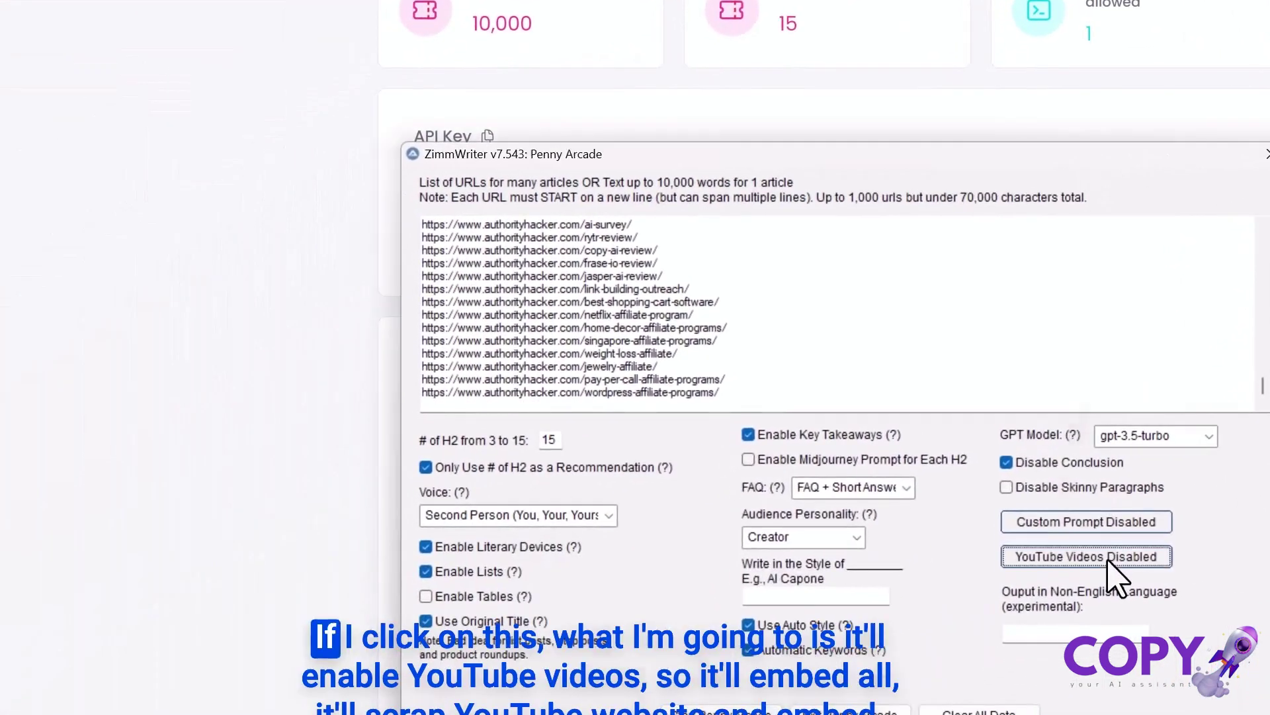
click(1117, 558)
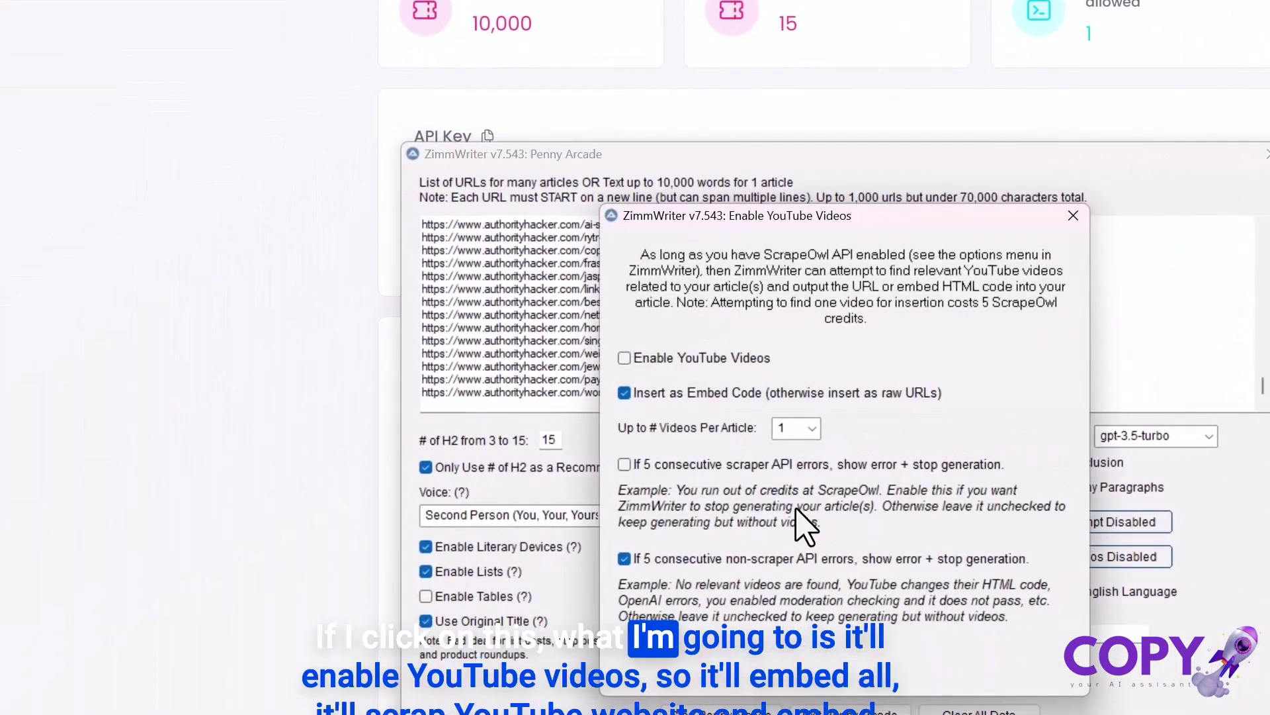
click(680, 358)
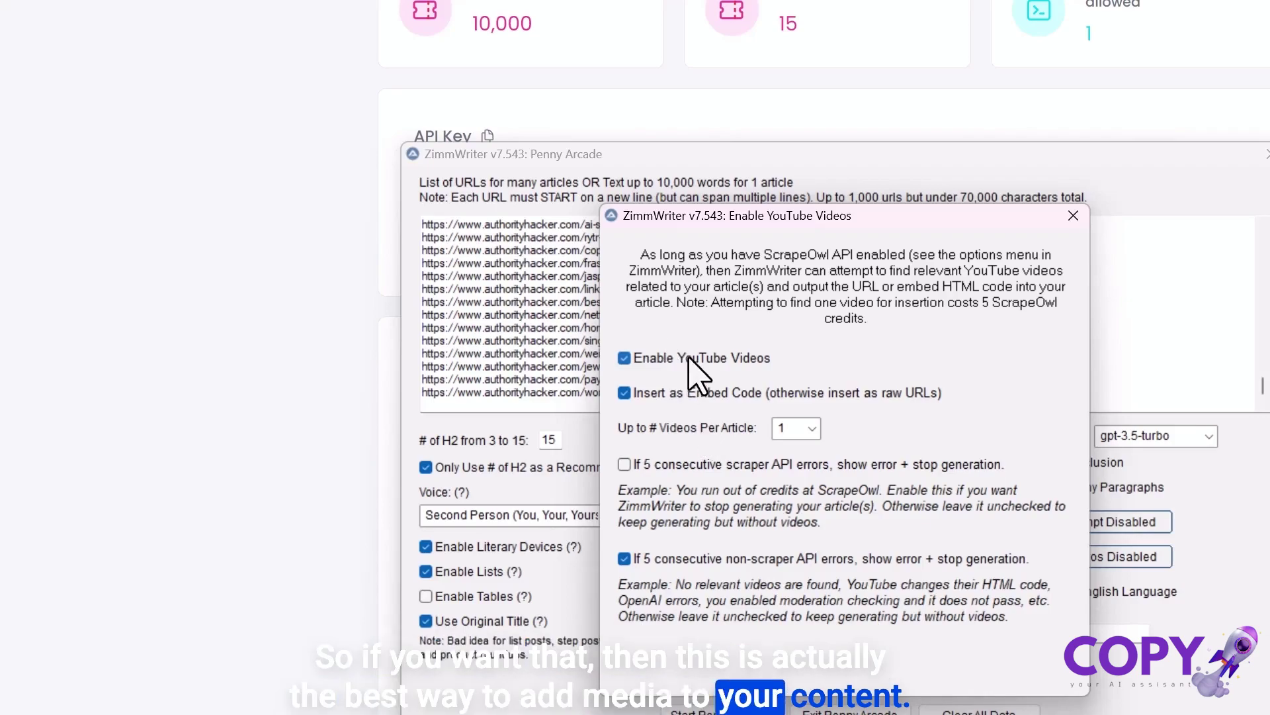
click(692, 360)
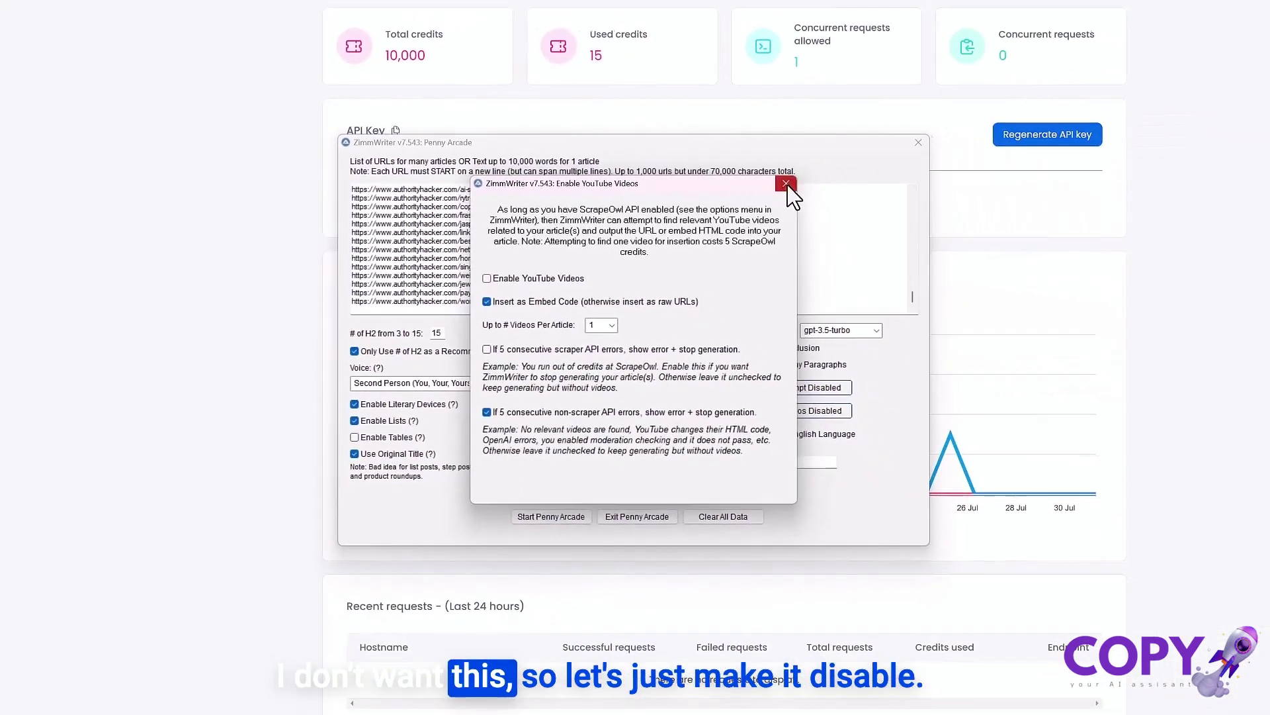
click(786, 188)
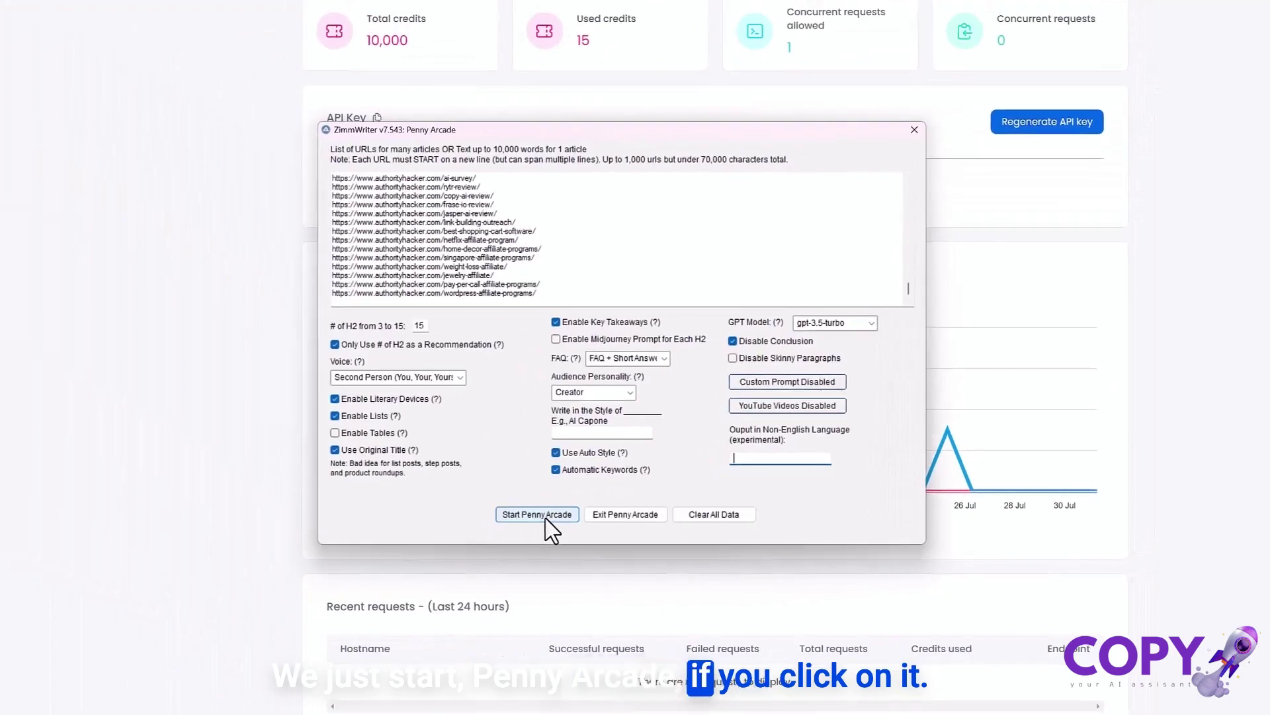
Start Penny Arcade and confirm writing articles for all 195 URLs.
click(298, 477)
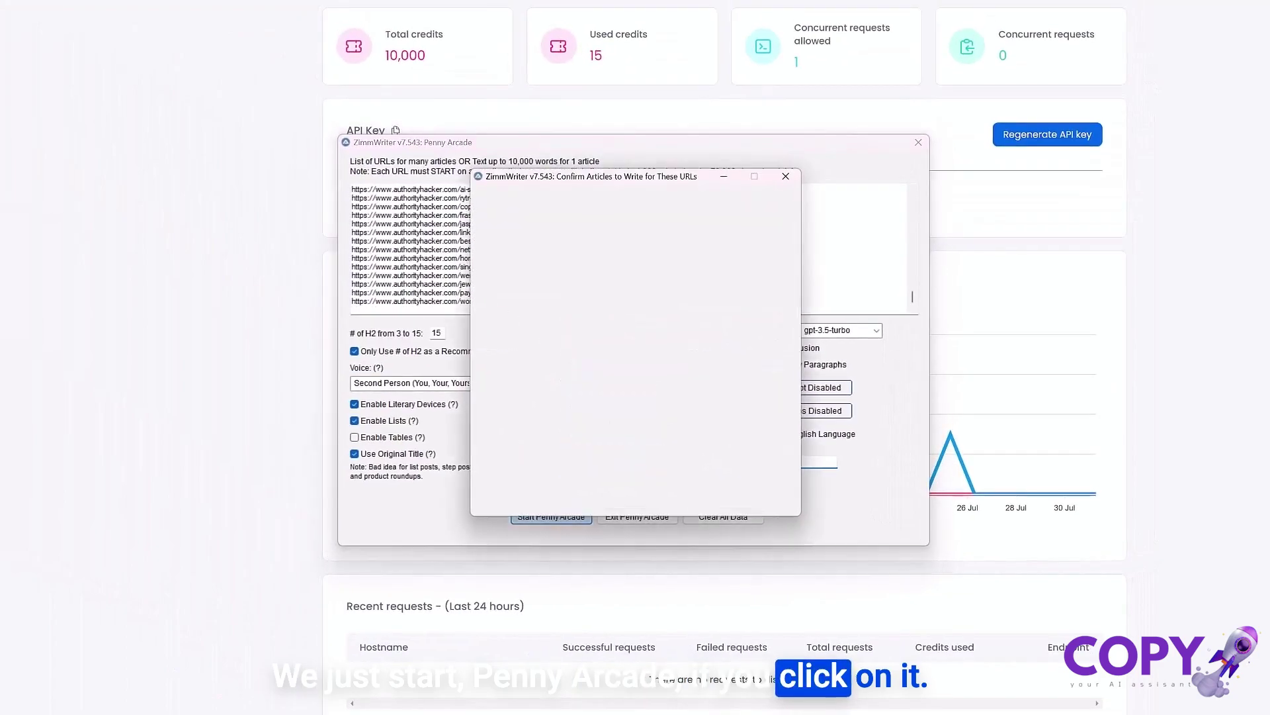
scroll(501, 462, down, 5)
scroll(545, 468, down, 10)
scroll(544, 467, down, 10)
scroll(544, 466, down, 10)
scroll(544, 467, down, 10)
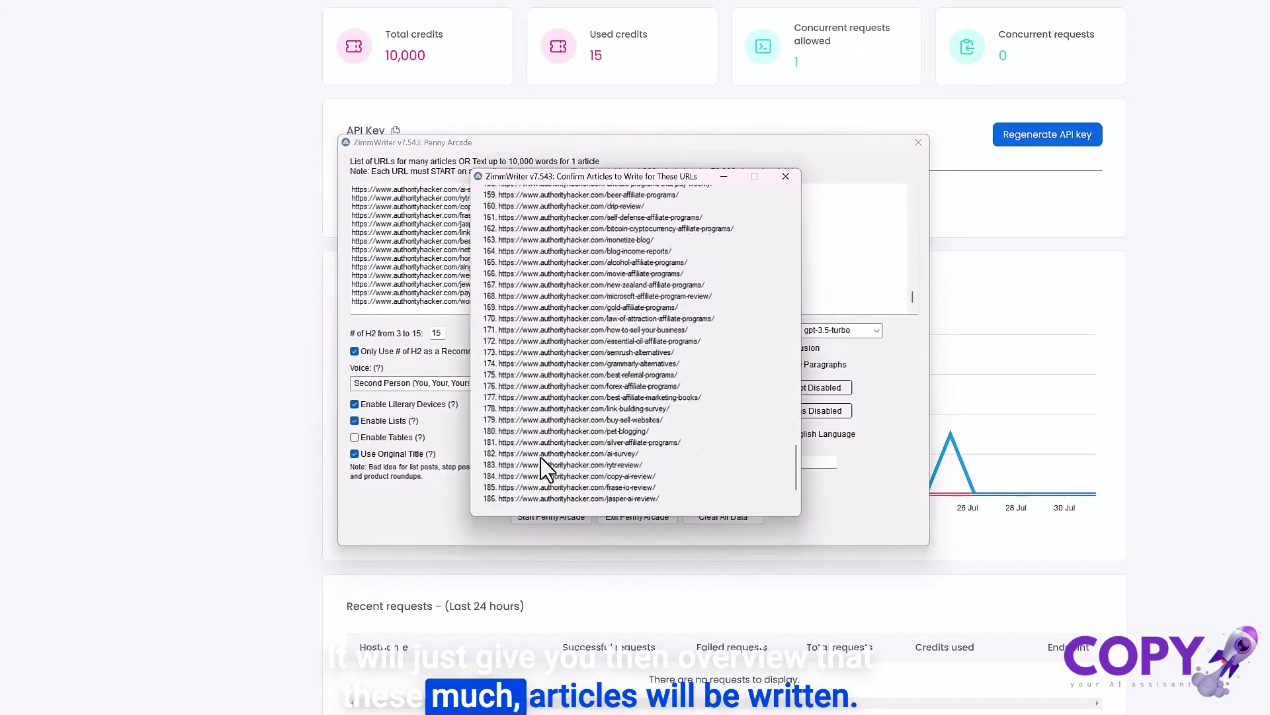
scroll(544, 467, down, 8)
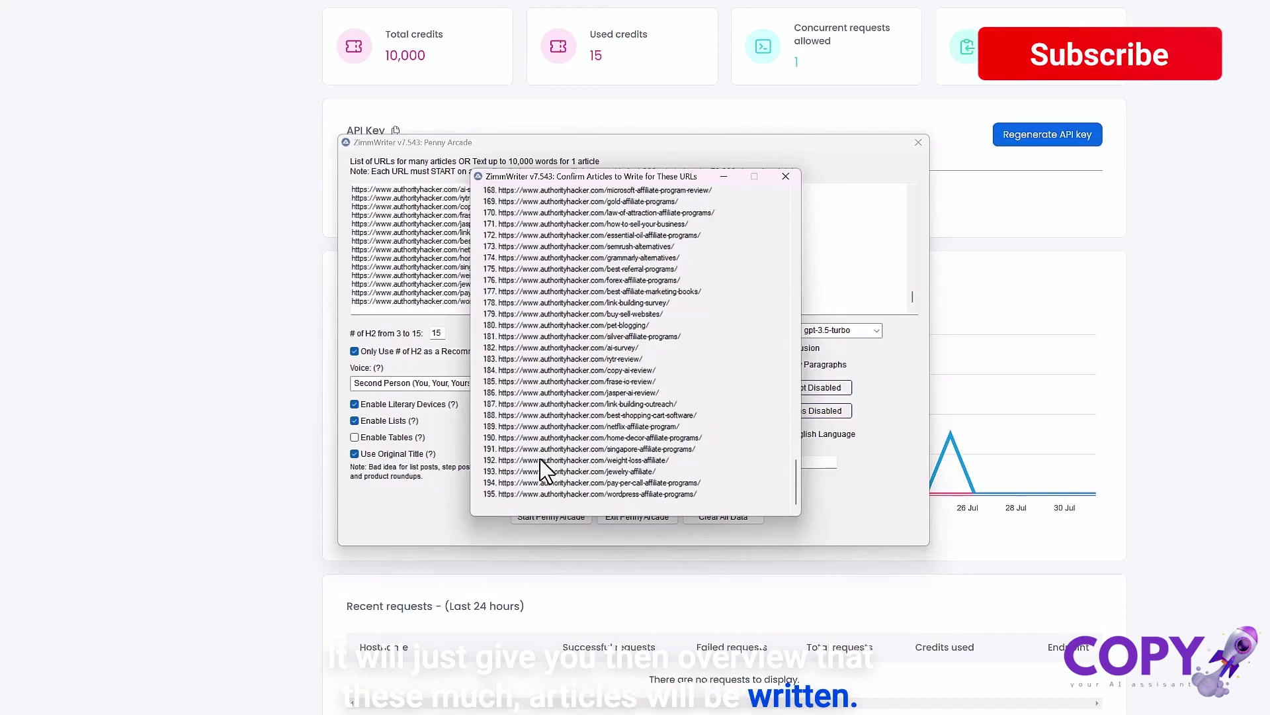
scroll(678, 458, up, 10)
scroll(679, 457, up, 10)
scroll(677, 466, up, 10)
scroll(678, 467, up, 8)
scroll(670, 461, up, 8)
scroll(670, 437, up, 8)
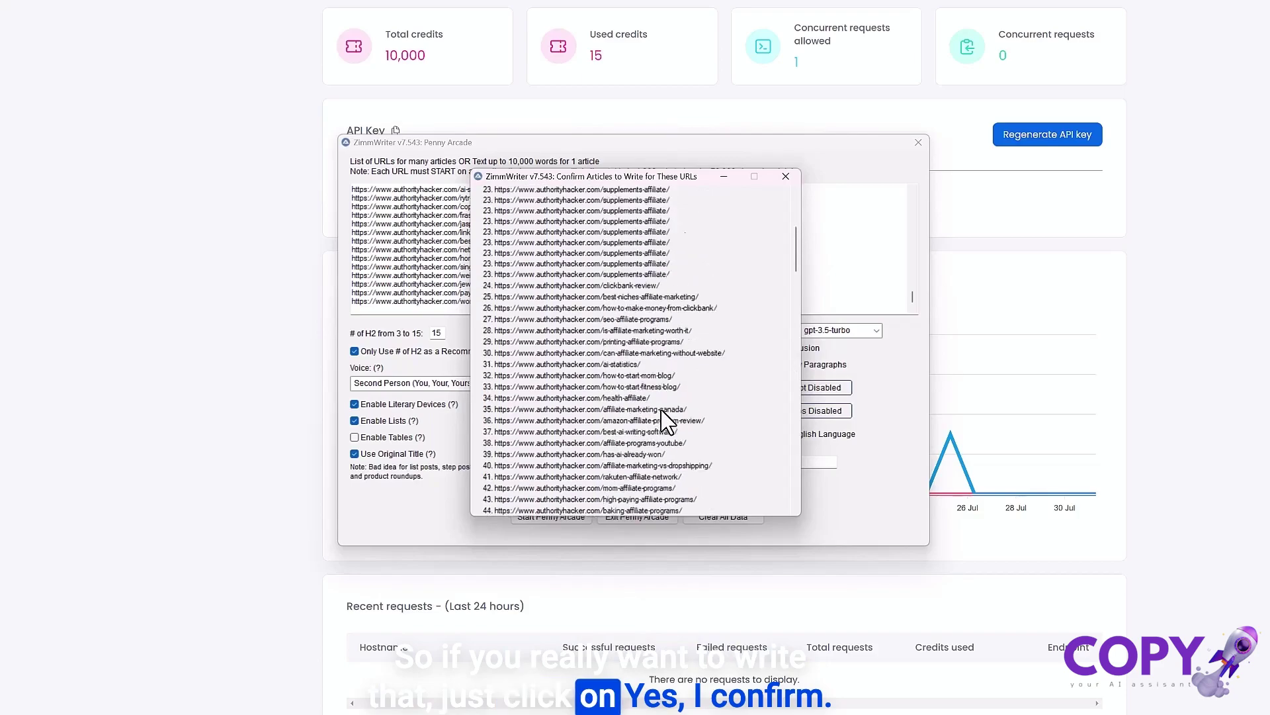
scroll(672, 420, up, 3)
click(638, 227)
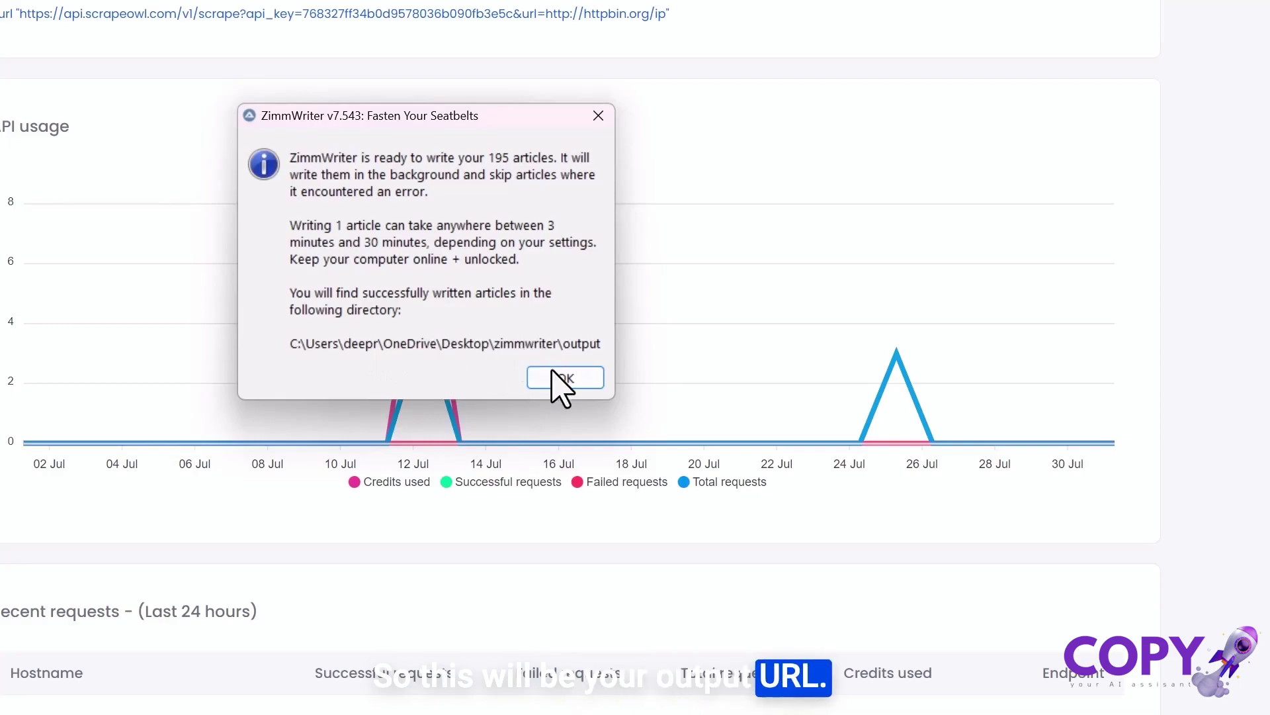
Dismiss the Fasten Your Seatbelts notice that article writing has begun.
click(563, 381)
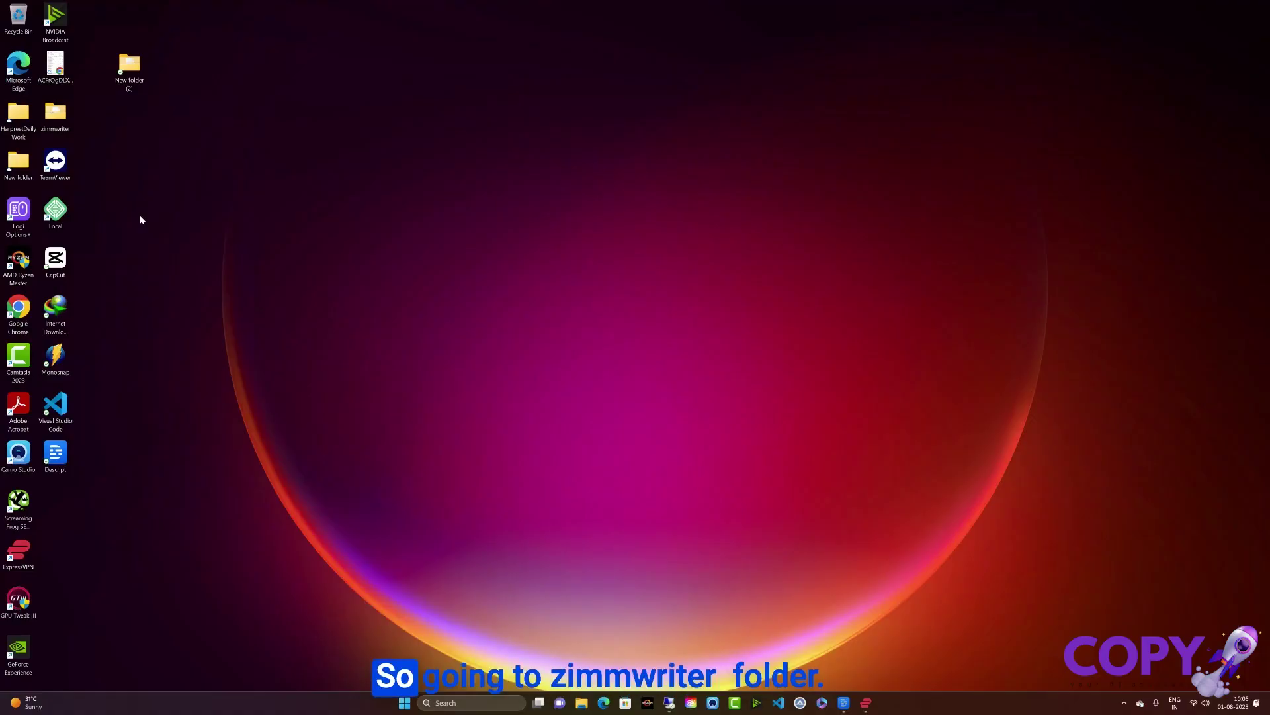
Open the 11_Best_Cooking article in Notepad from the zimmwriter output folder.
double_click(56, 117)
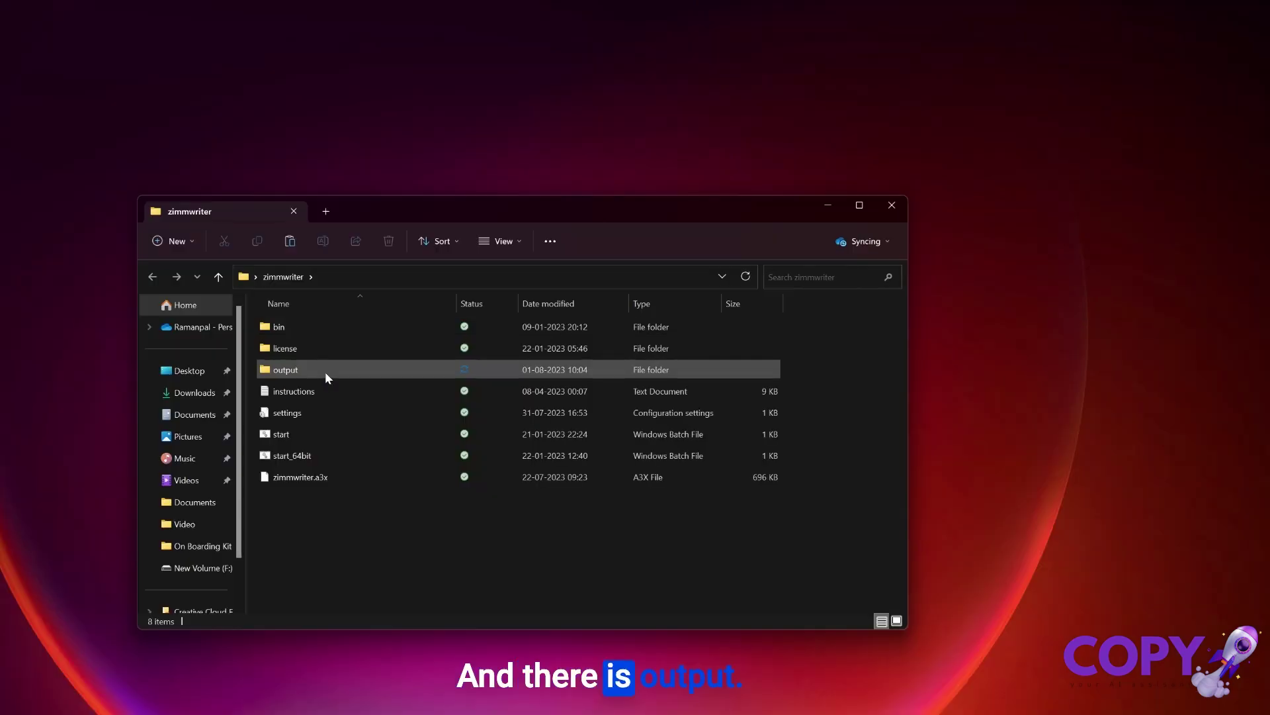
double_click(325, 371)
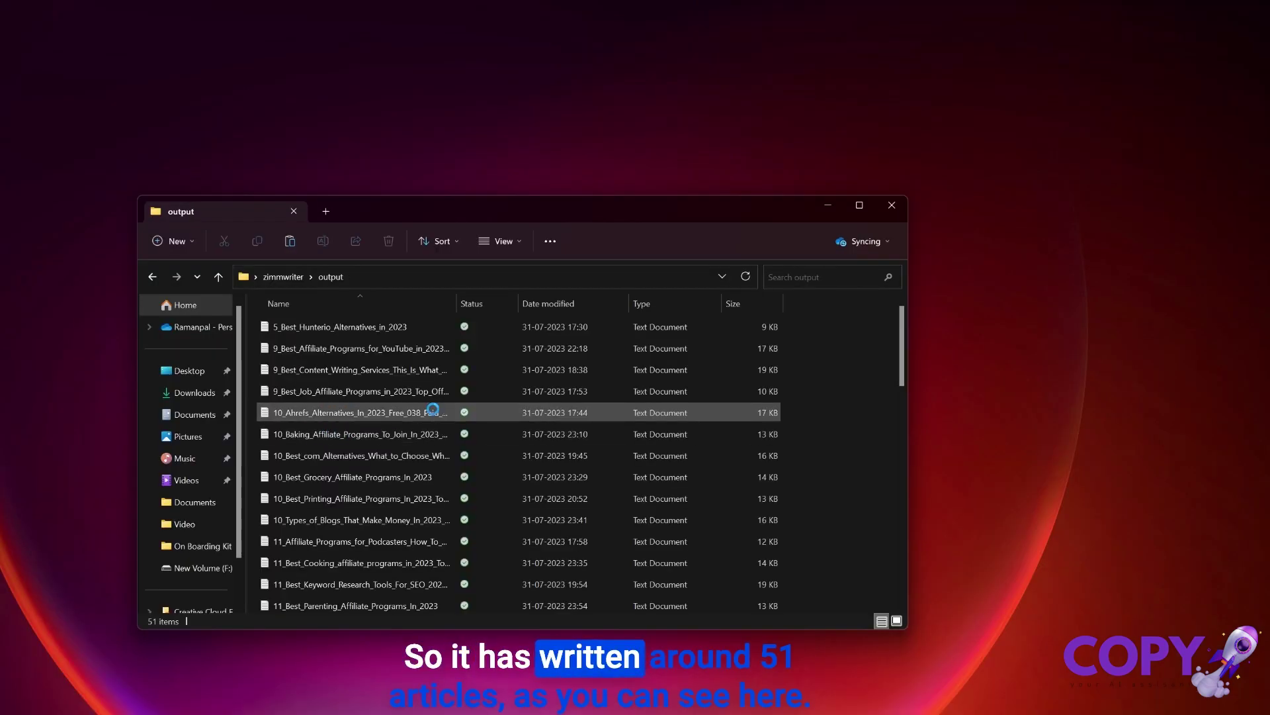
scroll(862, 410, down, 4)
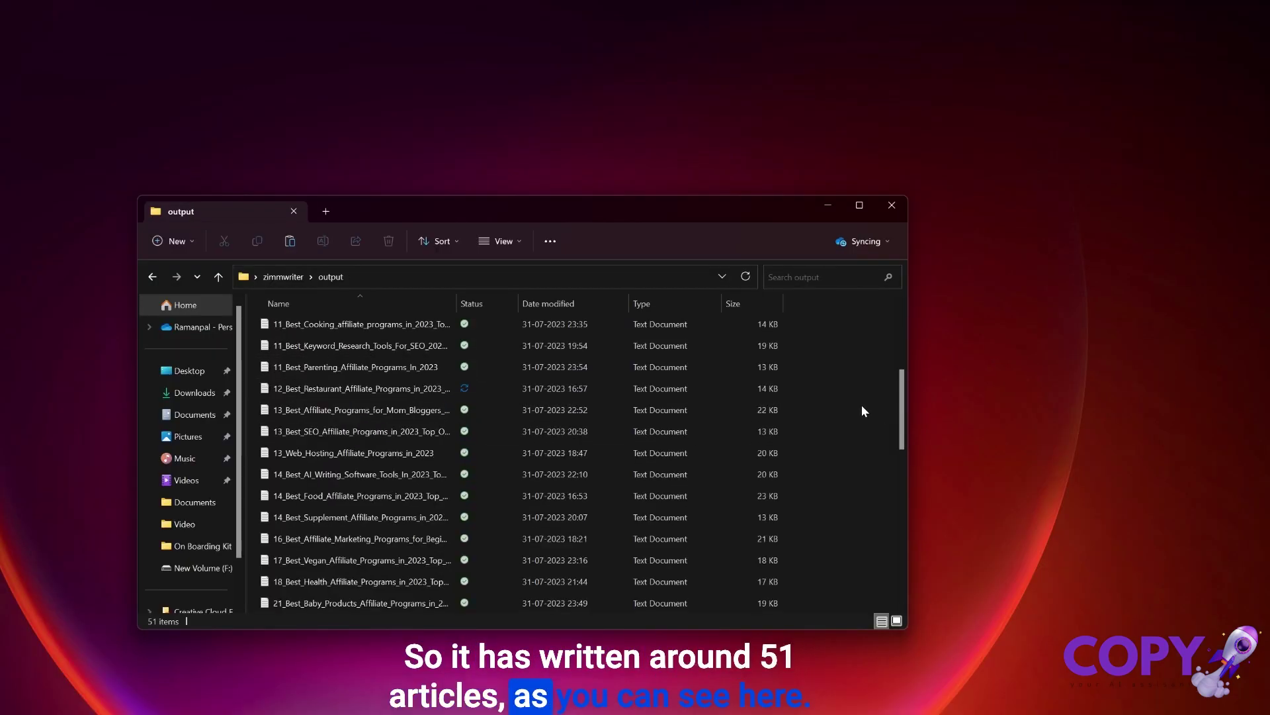
scroll(861, 410, down, 3)
scroll(862, 410, down, 3)
scroll(862, 410, up, 4)
scroll(861, 409, up, 2)
double_click(353, 392)
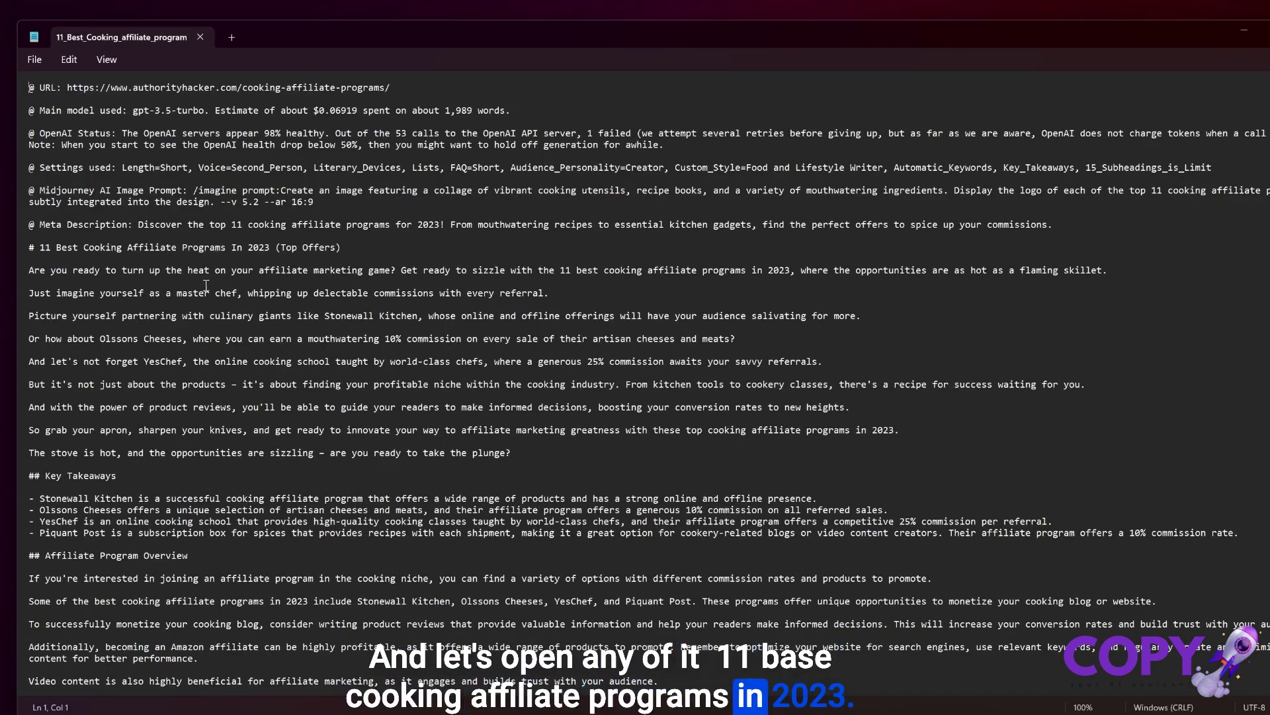
scroll(206, 286, down, 2)
scroll(226, 295, down, 3)
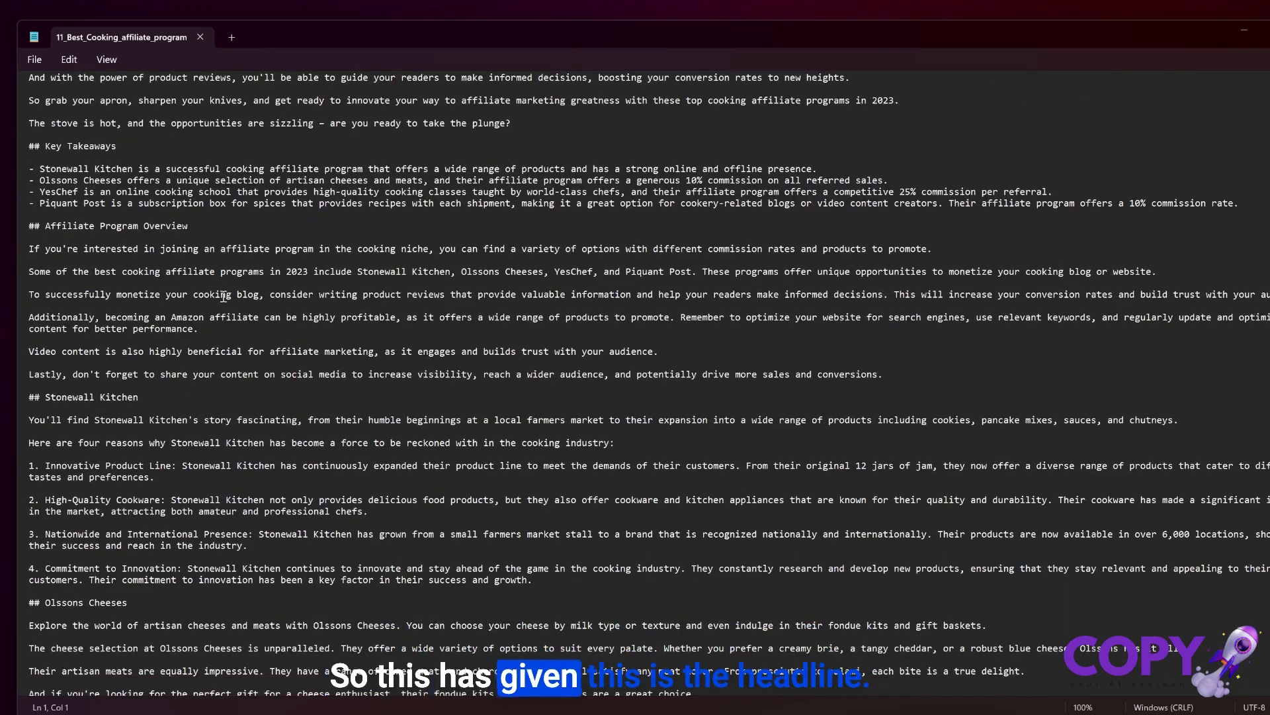
scroll(225, 294, down, 1)
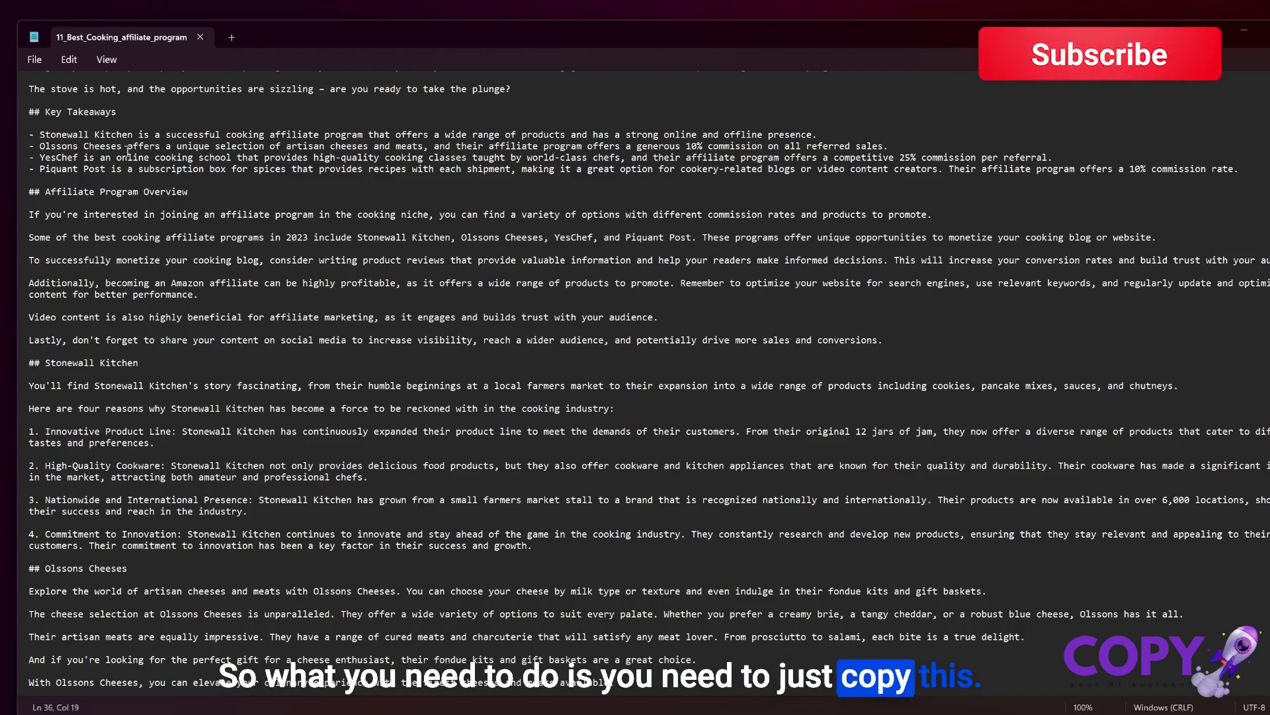
Select the entire cooking affiliate article text in Notepad with Ctrl+A.
key(ctrl+a)
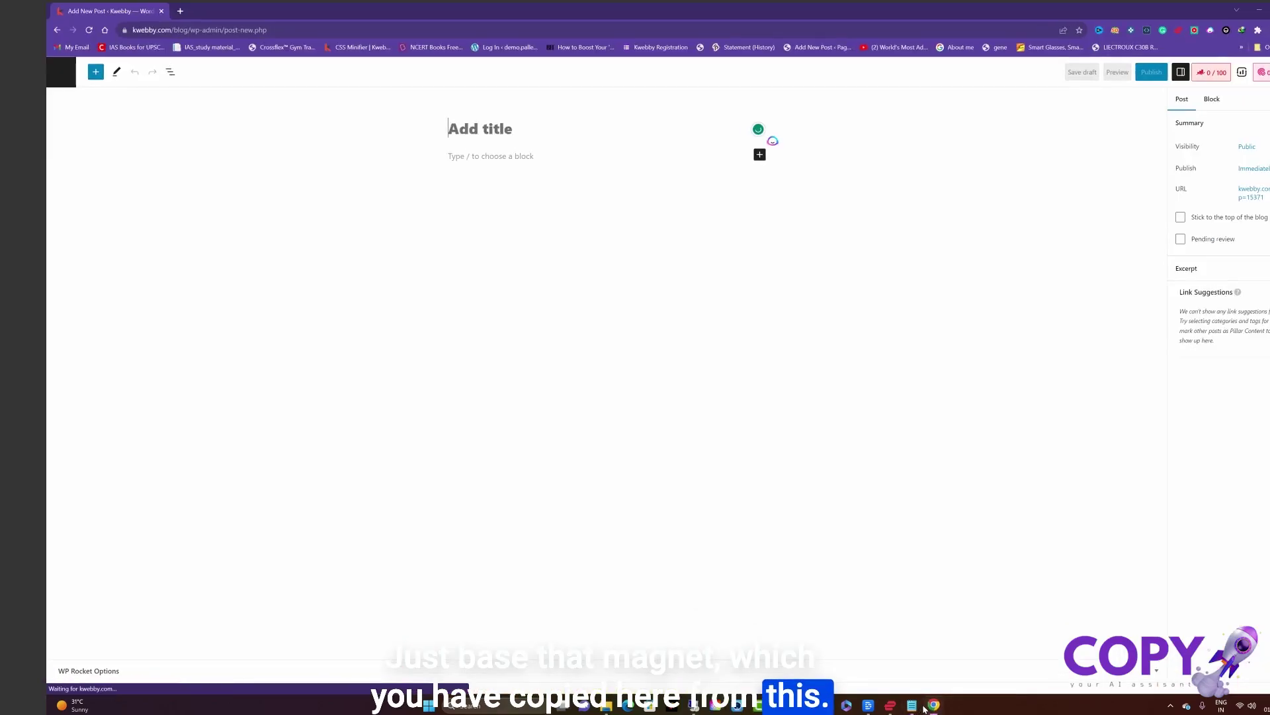
Paste the copied cooking affiliate article into the empty WordPress post body.
click(772, 141)
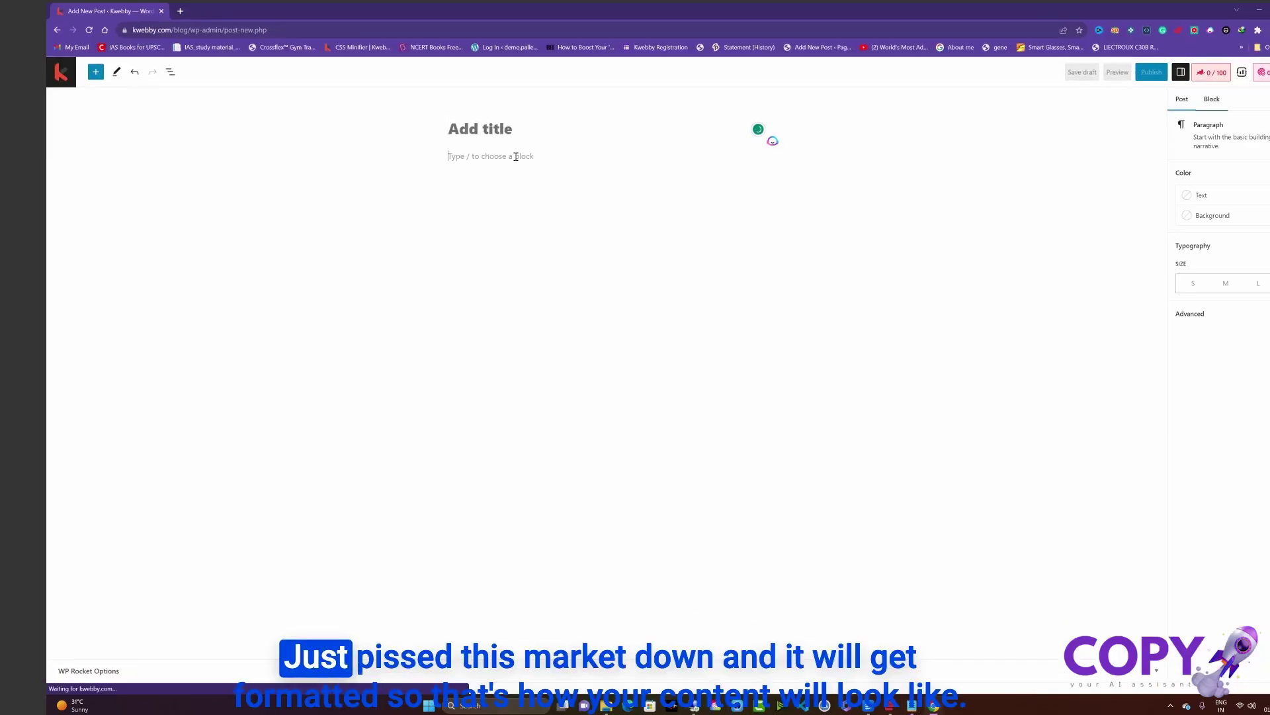
key(ctrl+v)
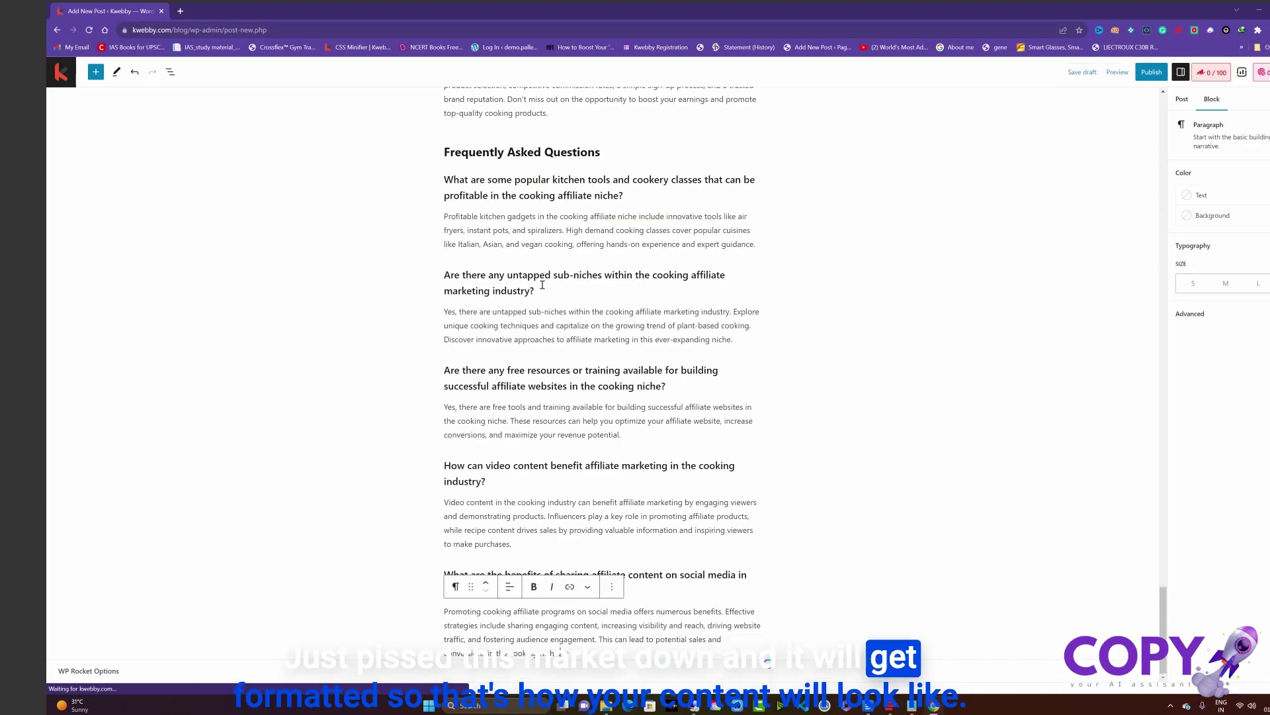
scroll(542, 286, up, 10)
scroll(542, 284, up, 4)
scroll(544, 281, up, 4)
scroll(544, 280, up, 5)
scroll(543, 280, up, 4)
scroll(544, 281, up, 2)
scroll(544, 282, up, 2)
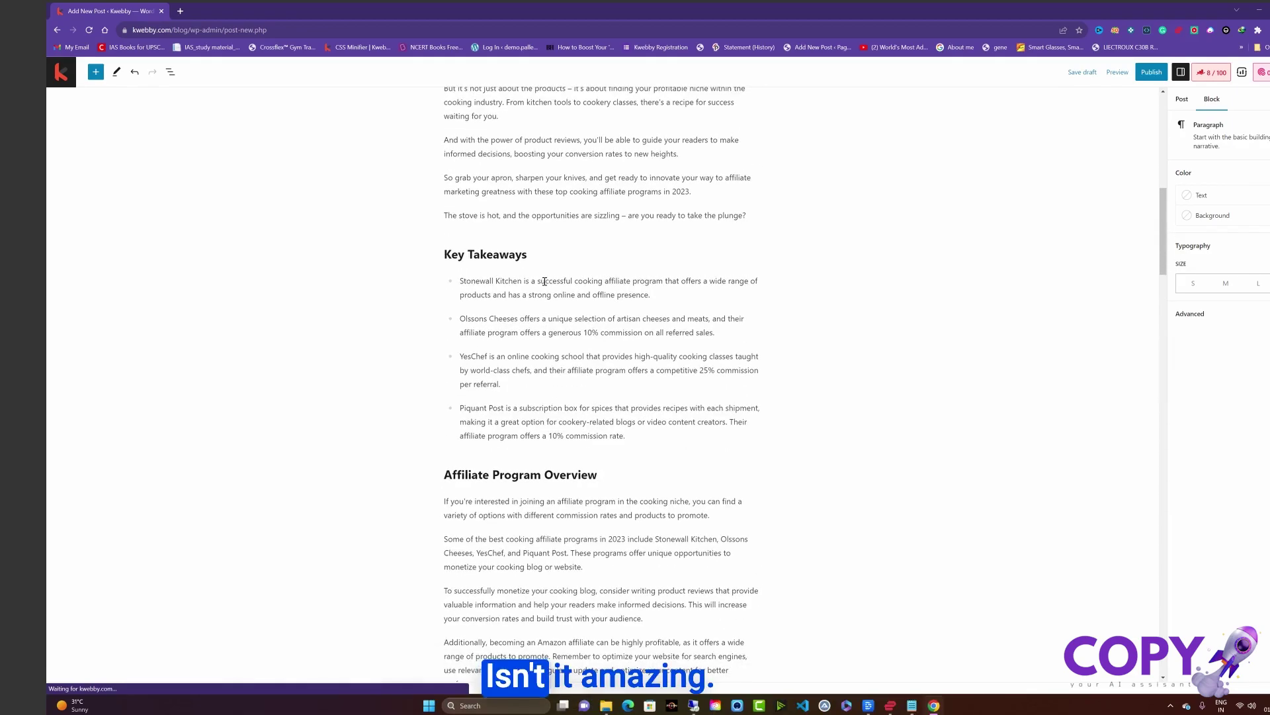
scroll(545, 283, up, 1)
scroll(544, 283, up, 1)
scroll(544, 282, up, 2)
scroll(535, 268, up, 4)
scroll(535, 270, down, 3)
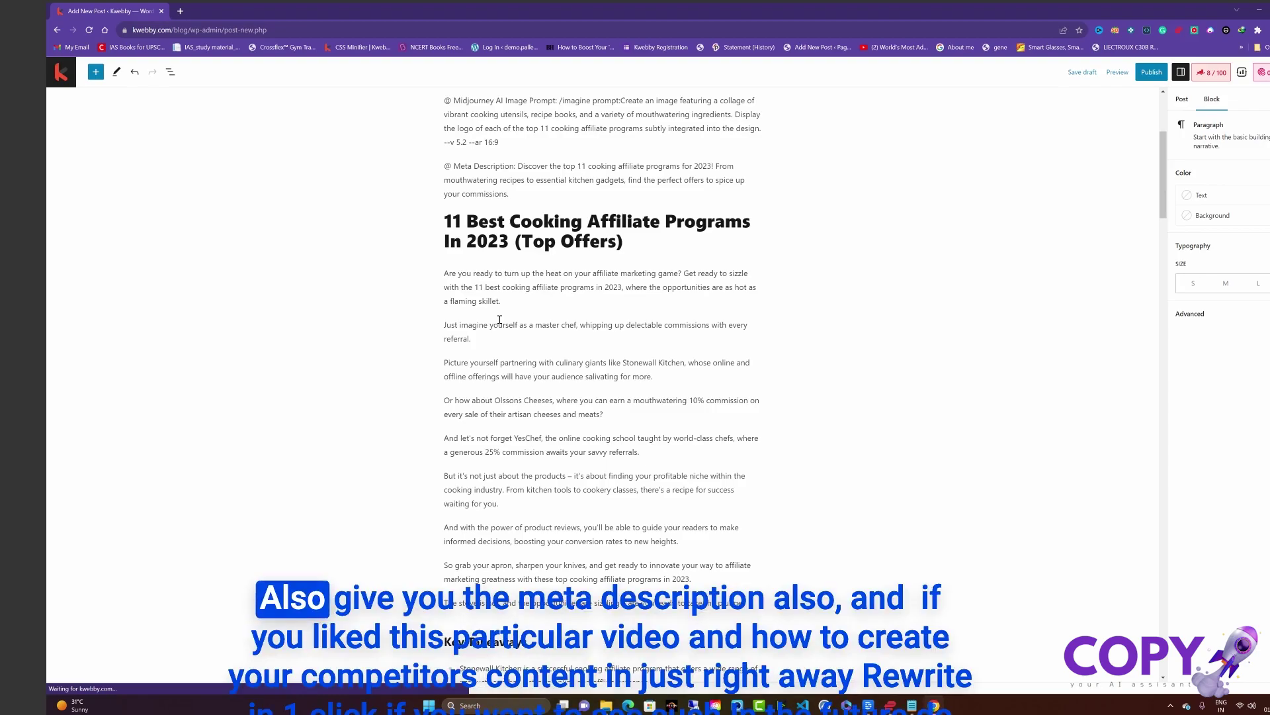
scroll(499, 318, up, 1)
drag(444, 265, 766, 300)
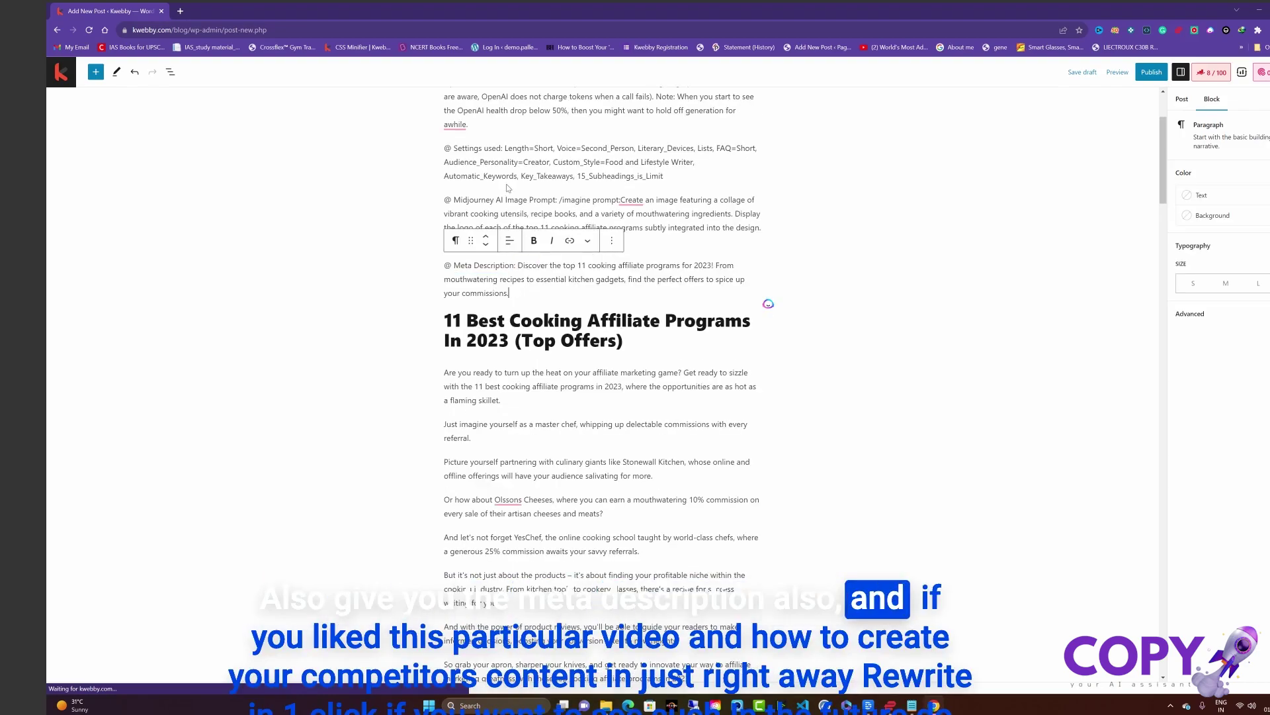
scroll(270, 262, down, 10)
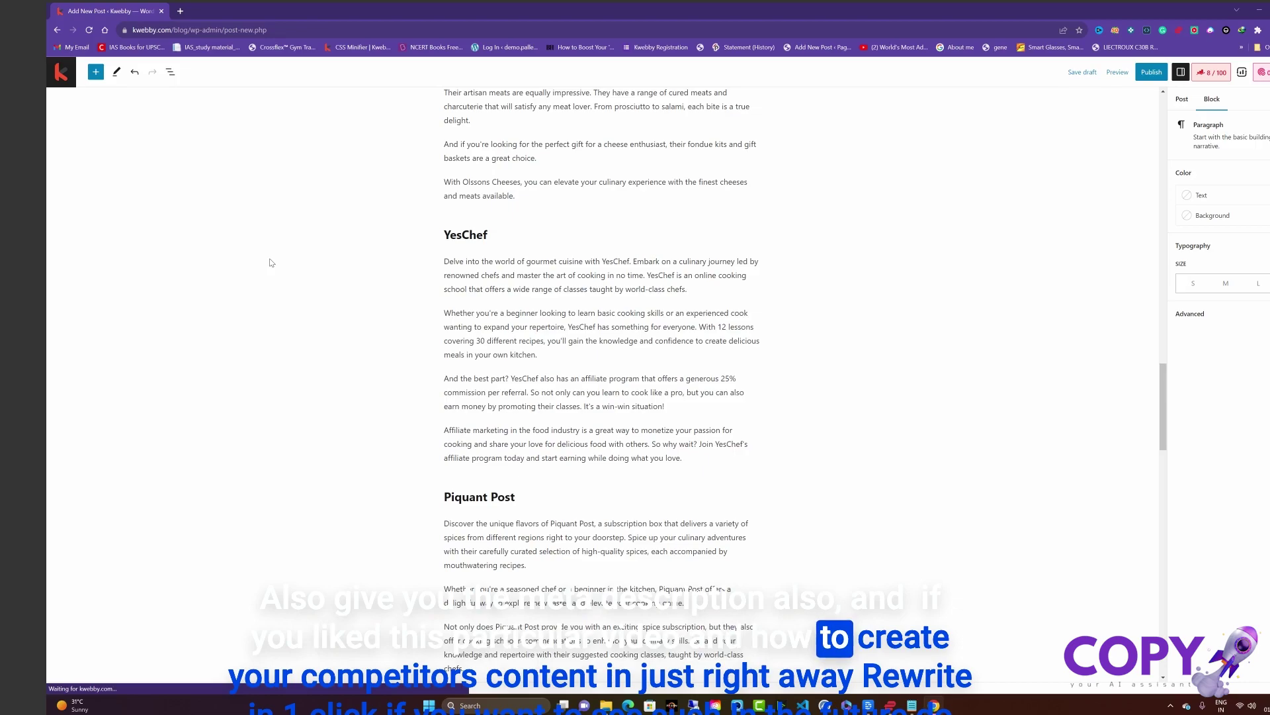